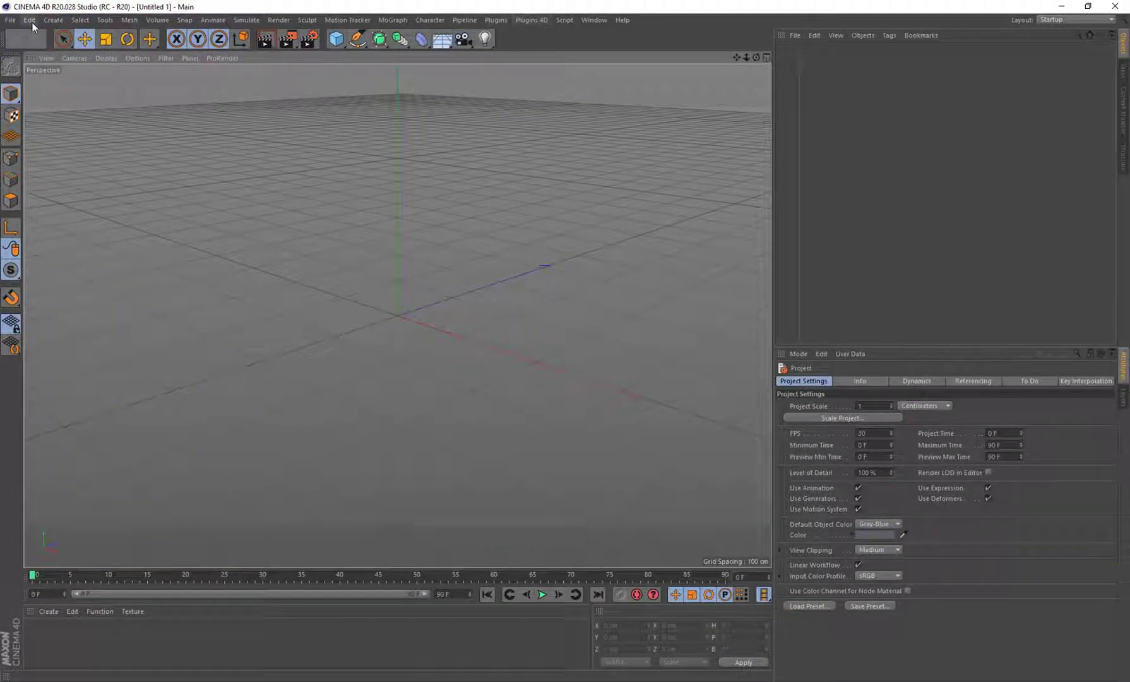
# Open the preferences and show the MegaScans folder setting
pyautogui.click(29, 23)
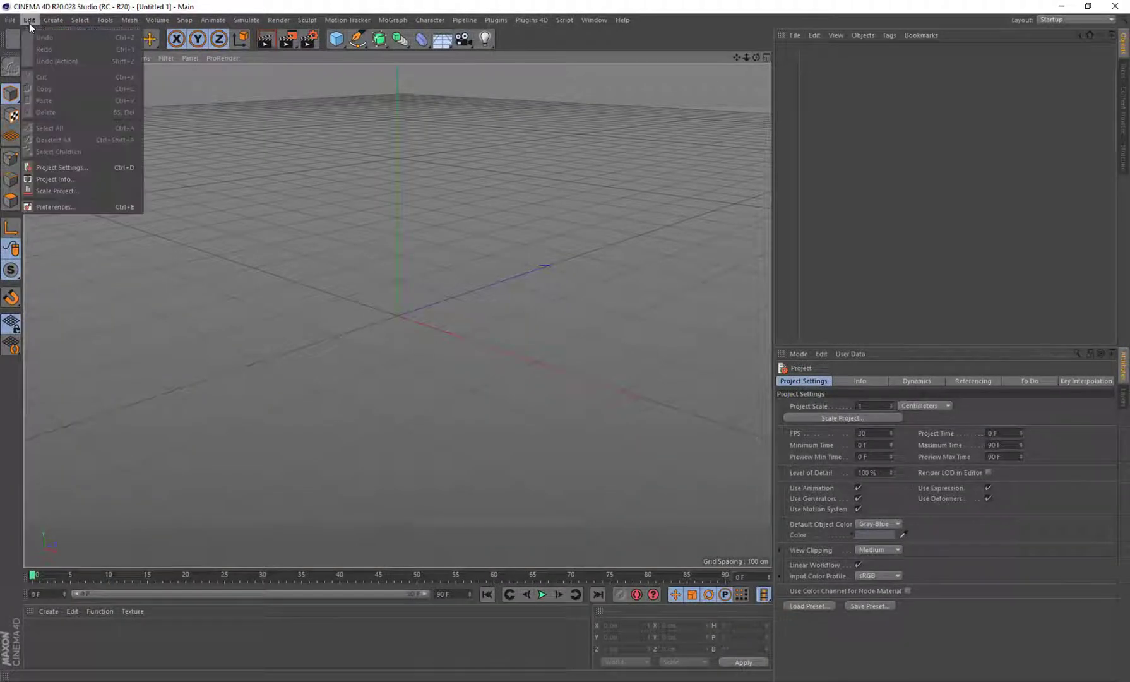
pyautogui.click(55, 205)
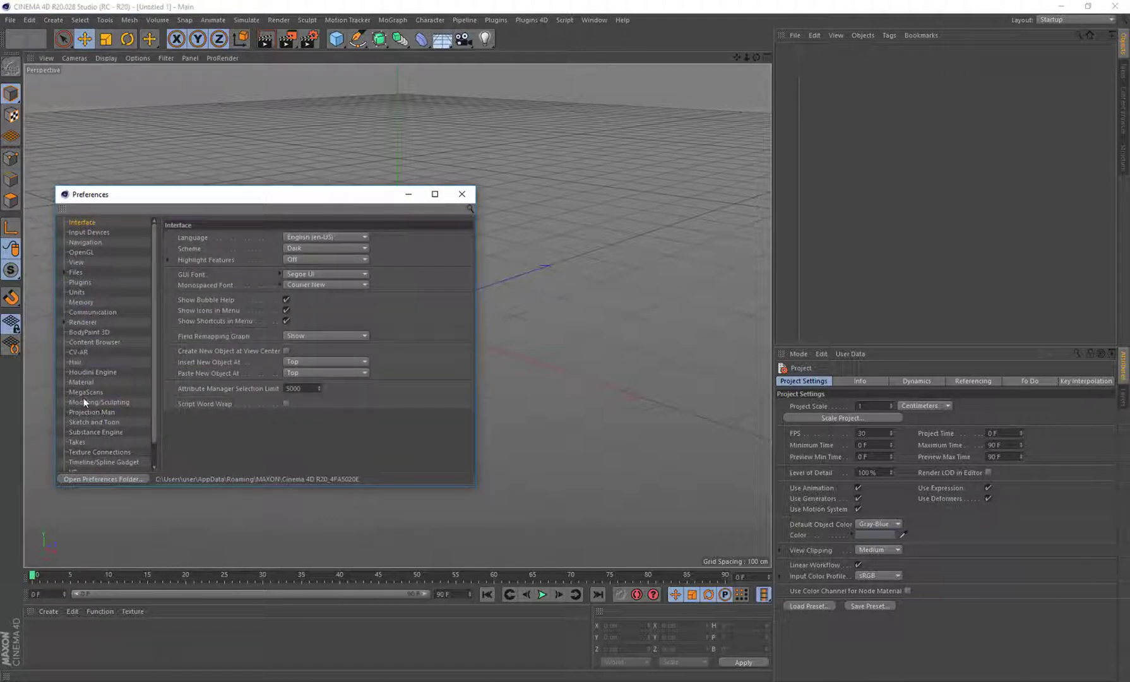
pyautogui.click(86, 392)
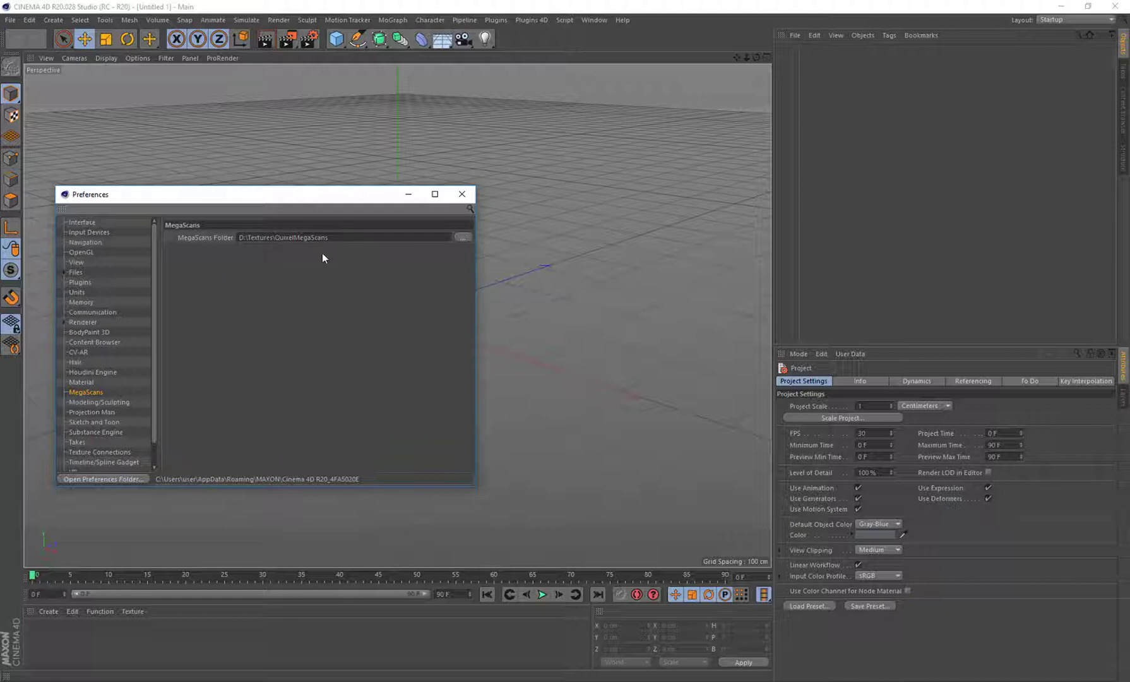
# Examine the asset folders and the 4dpublish thumbnail folder inside QuixelMegaScans in File Explorer, then close it and the preferences
pyautogui.moveTo(1129, 80); pyautogui.dragTo(676, 69)
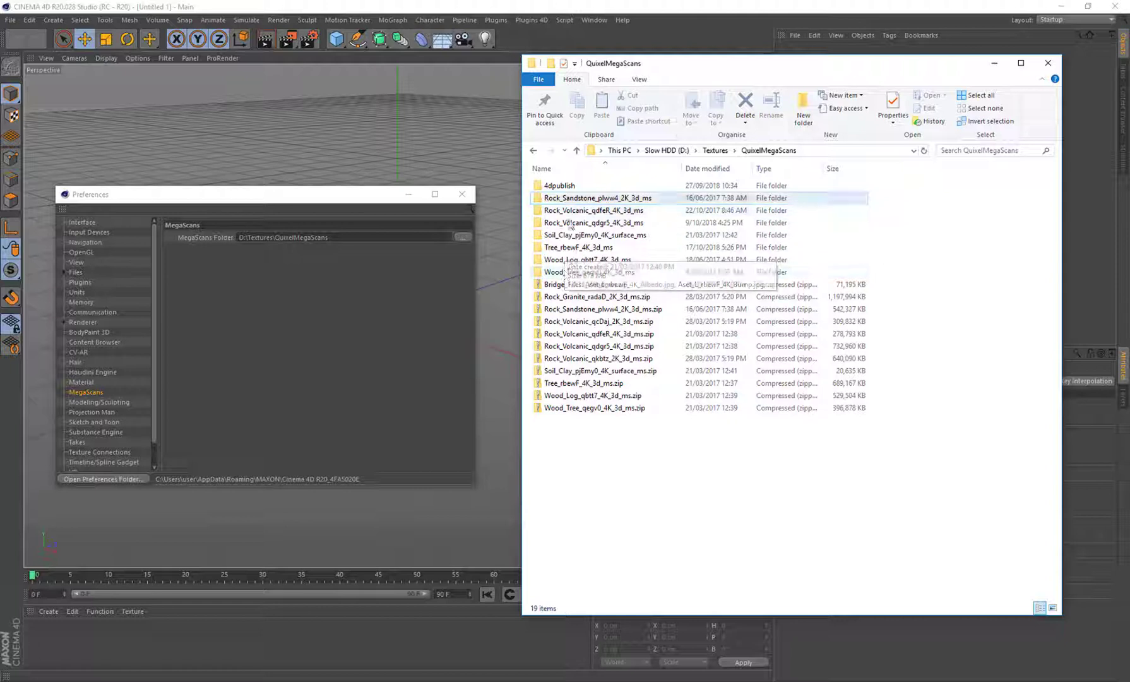
pyautogui.click(568, 200)
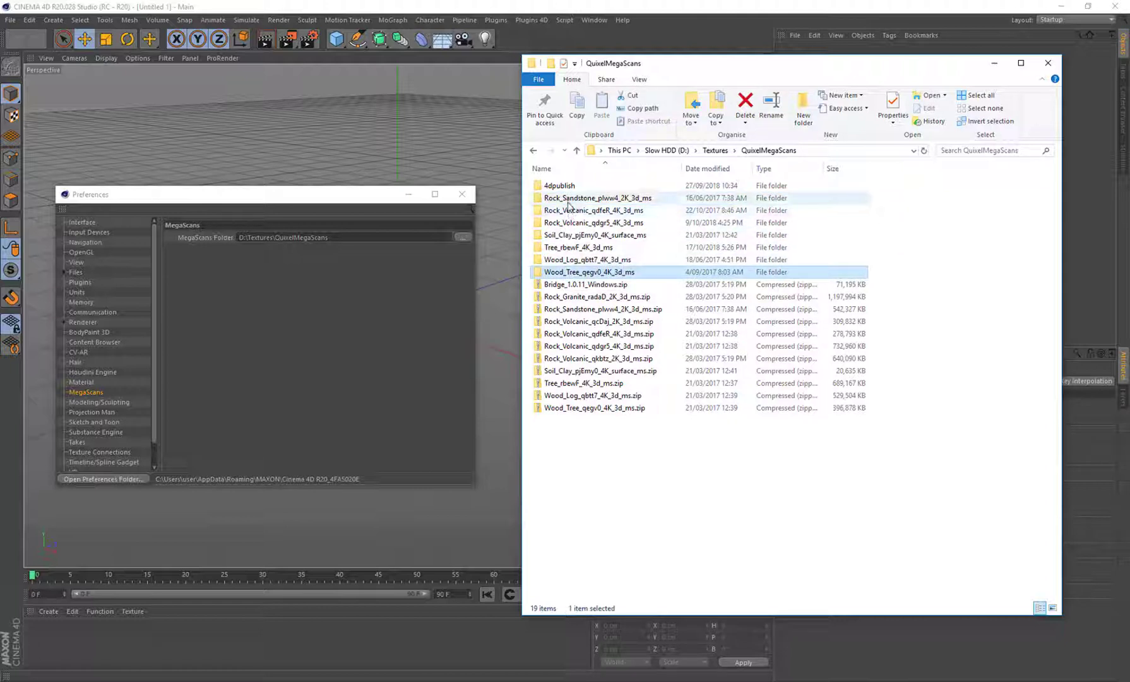
pyautogui.keyDown('shift'); pyautogui.click(571, 271); pyautogui.keyUp('shift')
pyautogui.click(619, 448)
pyautogui.click(568, 187)
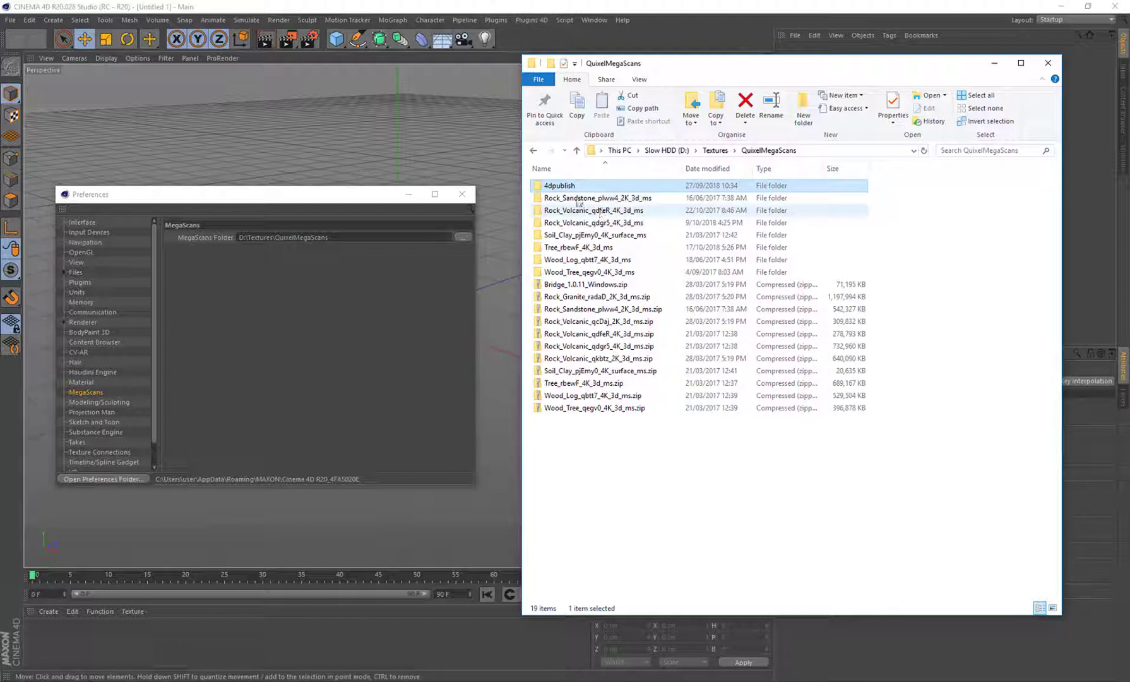
pyautogui.doubleClick(557, 186)
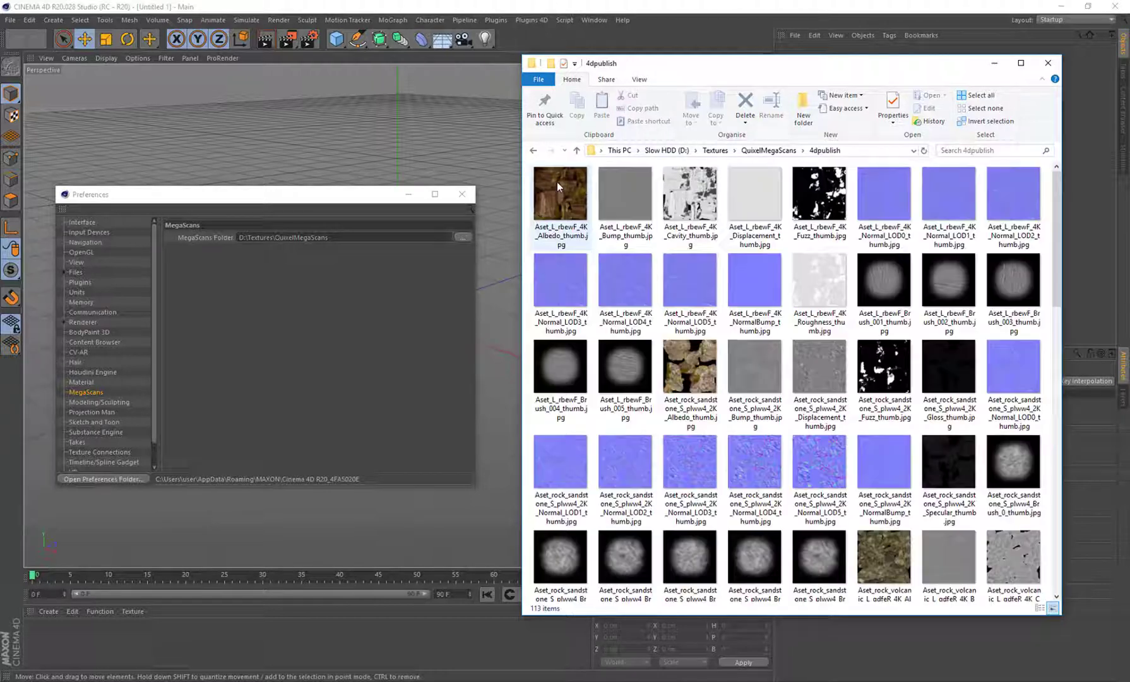
pyautogui.press('BackSpace')
pyautogui.click(563, 196)
pyautogui.click(561, 187)
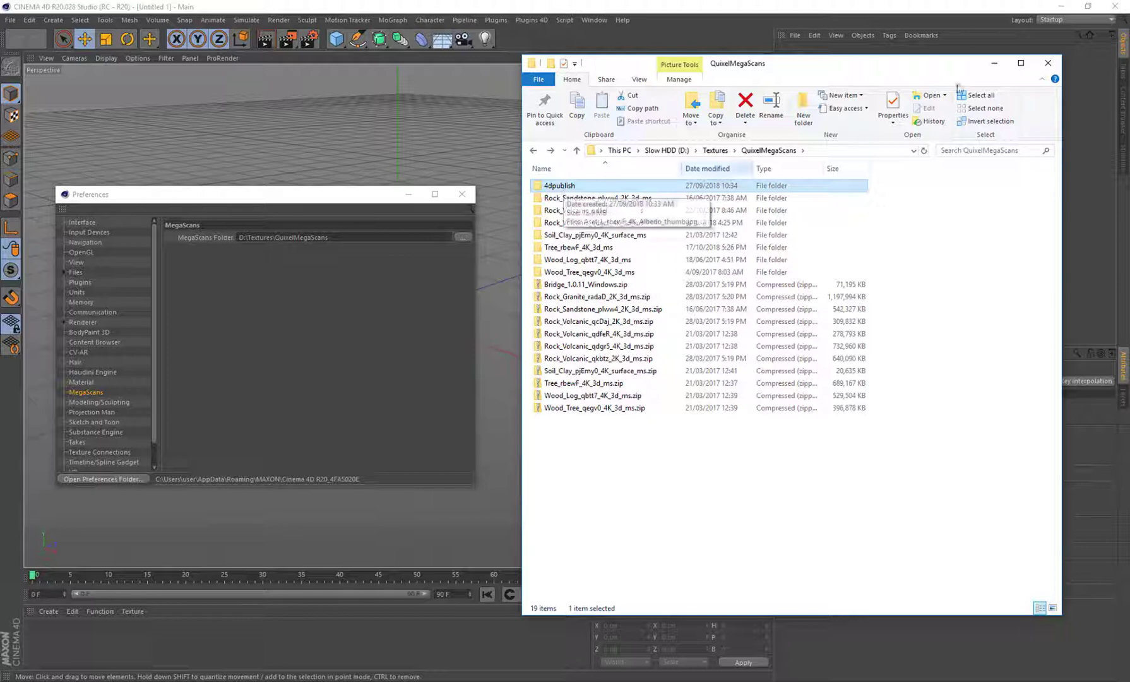
pyautogui.click(1055, 68)
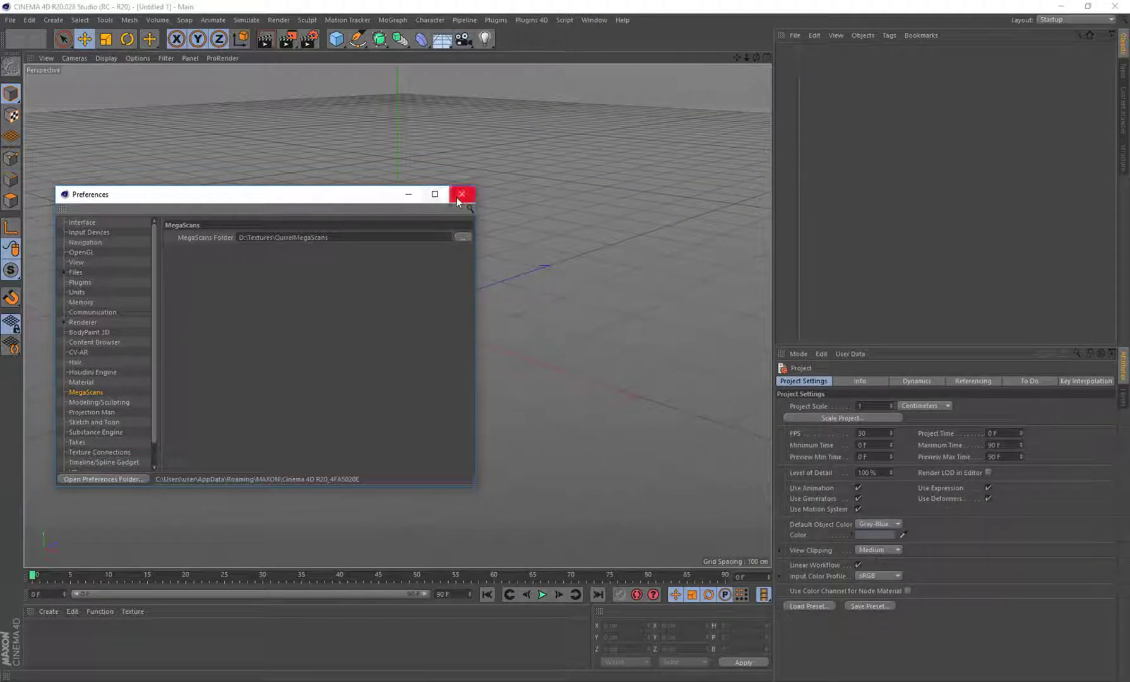
pyautogui.click(462, 194)
# Open the MegaScans Content View, enlarge its thumbnails and widen the window to fit all the assets
pyautogui.click(531, 20)
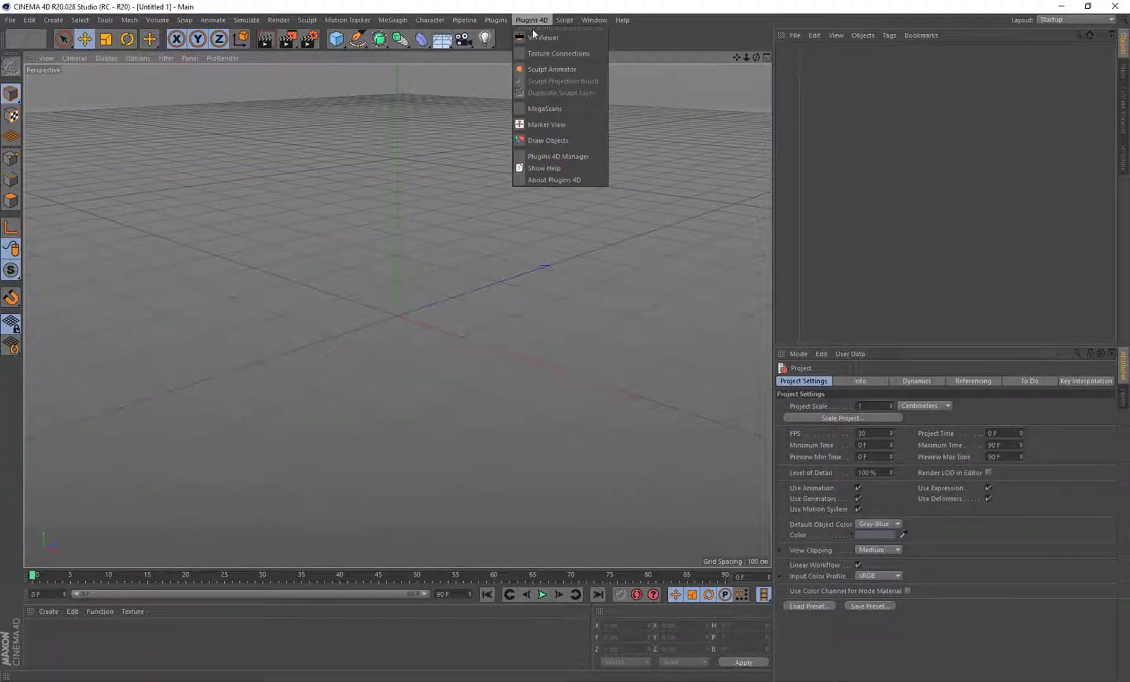
pyautogui.click(563, 110)
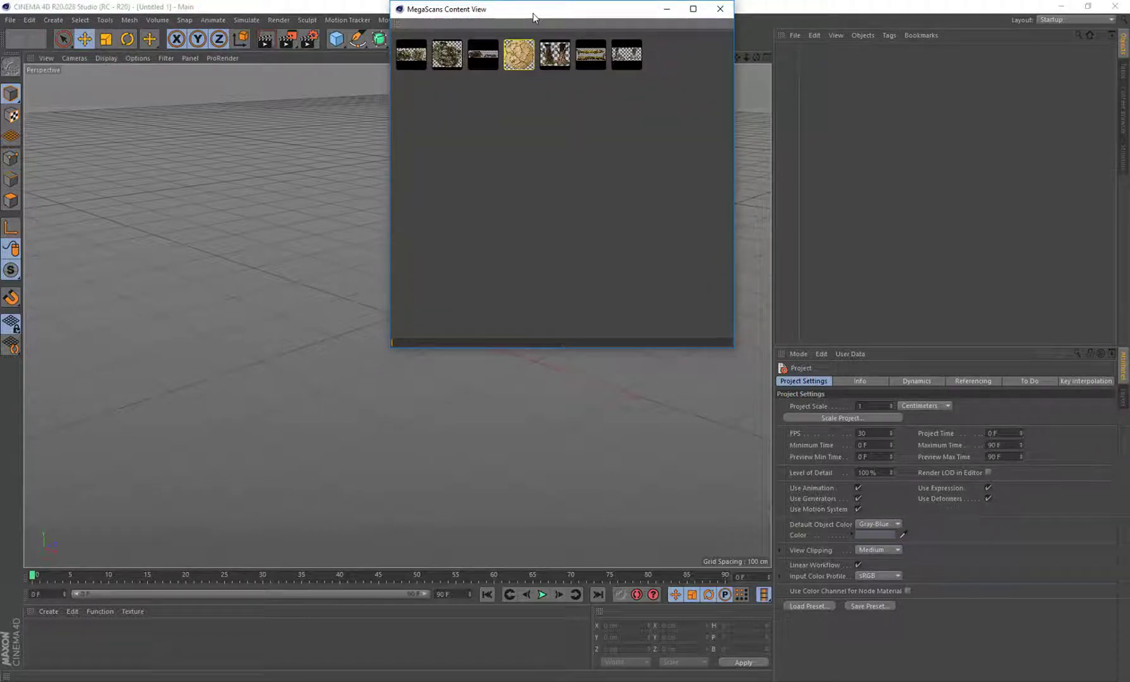
pyautogui.moveTo(533, 13); pyautogui.dragTo(414, 105)
pyautogui.moveTo(337, 434); pyautogui.dragTo(420, 455)
pyautogui.scroll(-1, 610, 248)
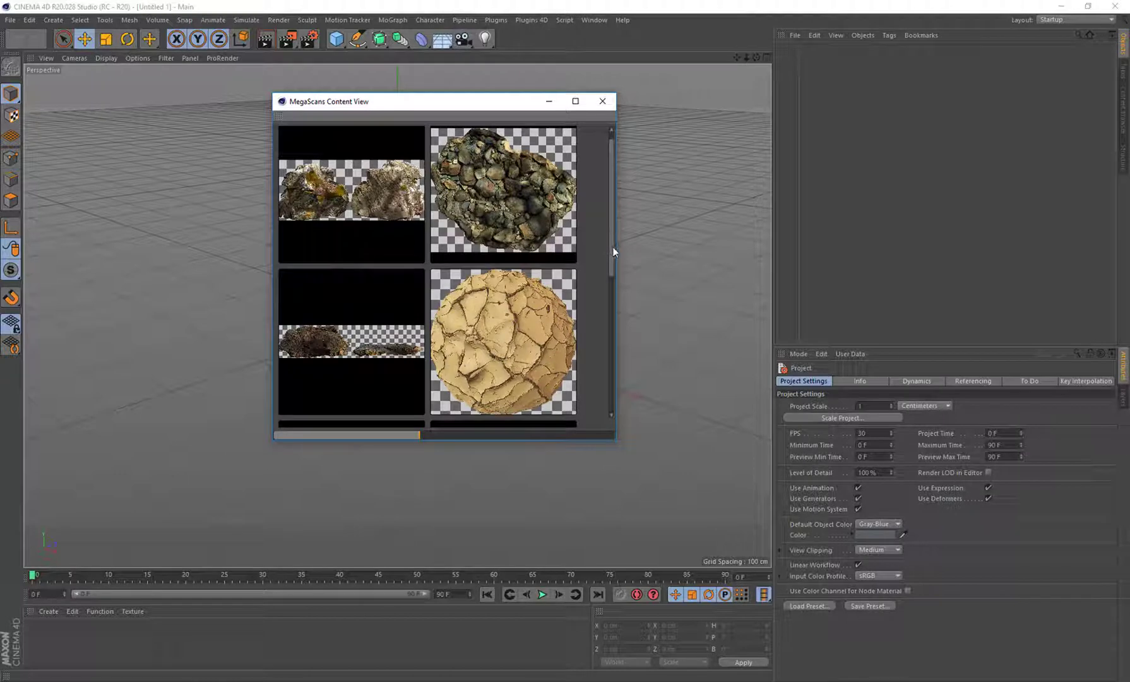
pyautogui.moveTo(613, 253); pyautogui.dragTo(913, 308)
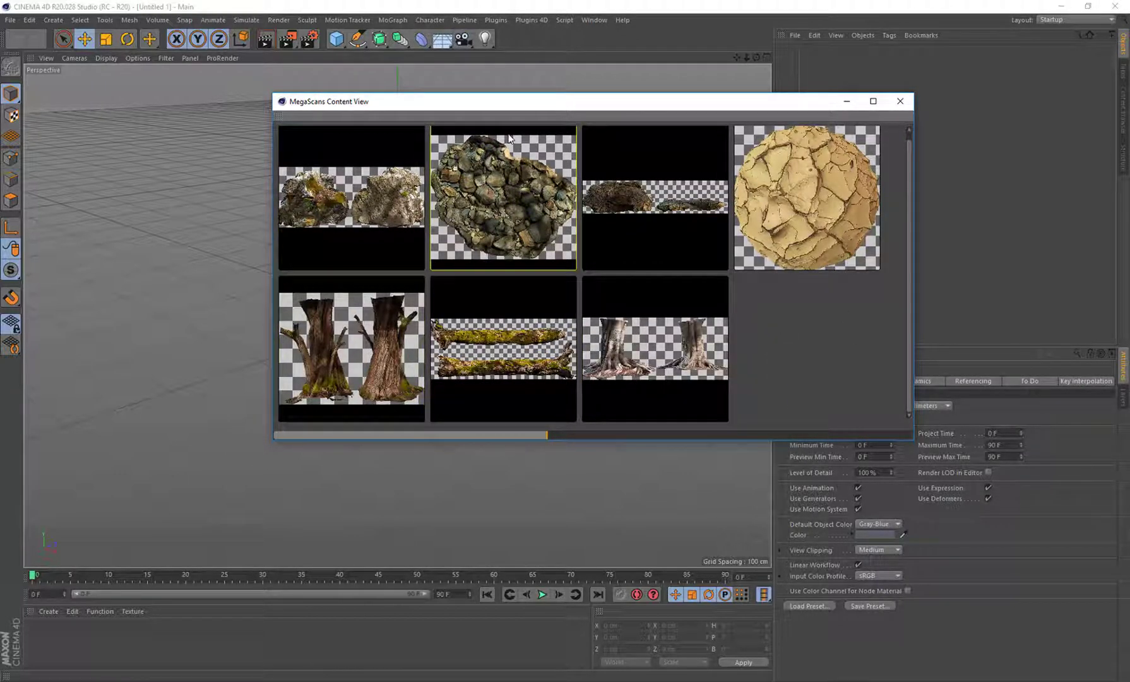
pyautogui.moveTo(516, 111); pyautogui.dragTo(355, 134)
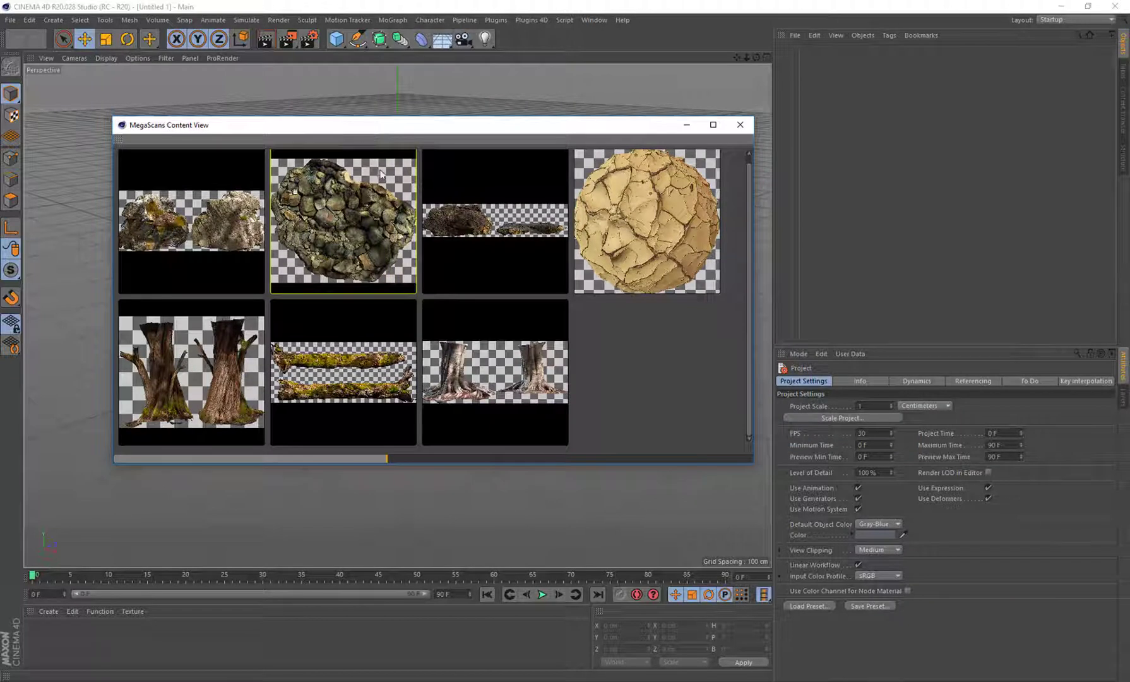
# Load the mossy branched tree trunk MegaScans asset into the scene, close the content view and frame the trunk up close
pyautogui.doubleClick(210, 370)
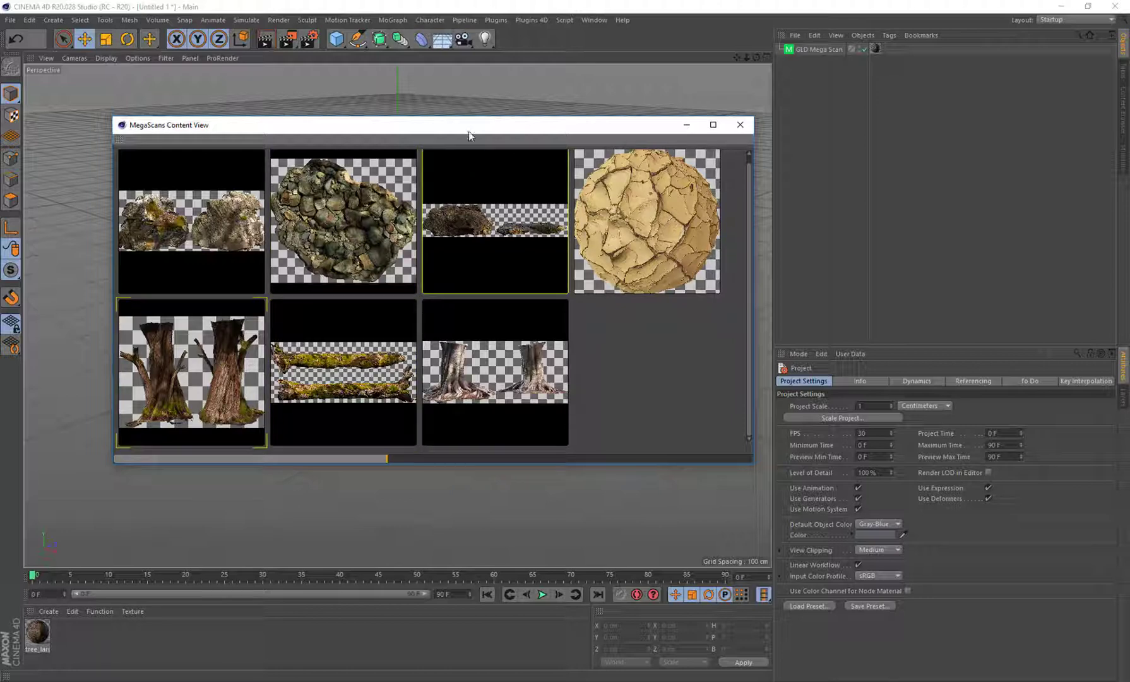
pyautogui.moveTo(469, 132); pyautogui.dragTo(536, 140)
pyautogui.click(755, 133)
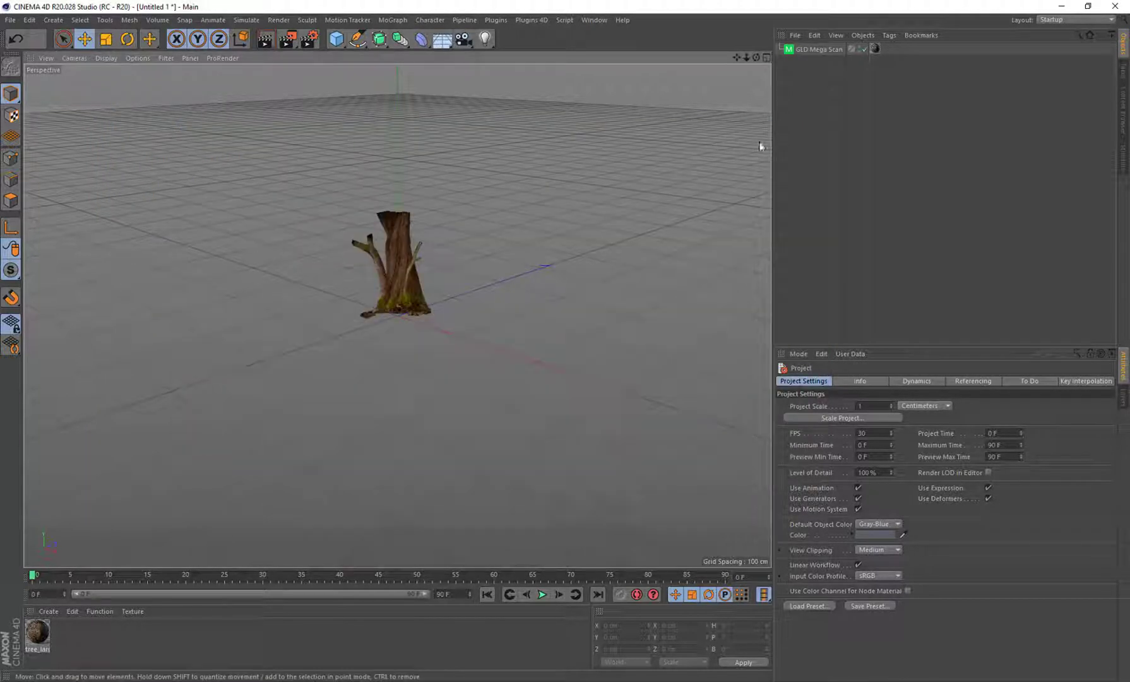
pyautogui.scroll(5, 417, 275)
pyautogui.moveTo(746, 58); pyautogui.dragTo(396, 315)
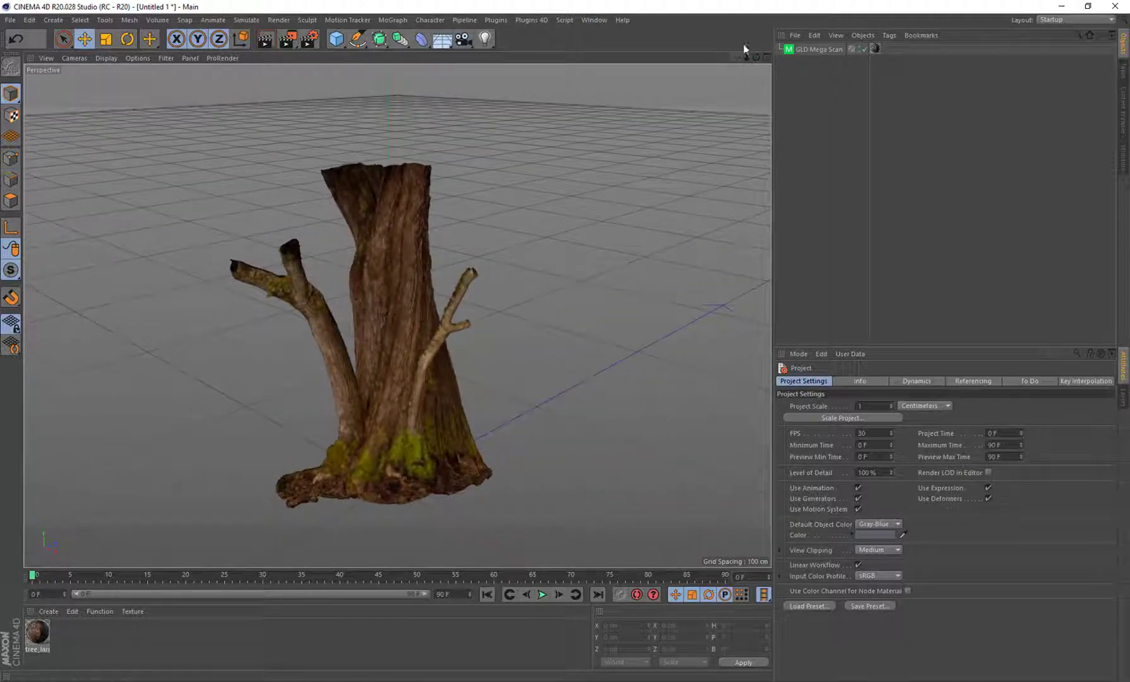
# Examine the textures in the Color, Bump and Normal channels of the tree trunk's material
pyautogui.click(819, 49)
pyautogui.click(874, 49)
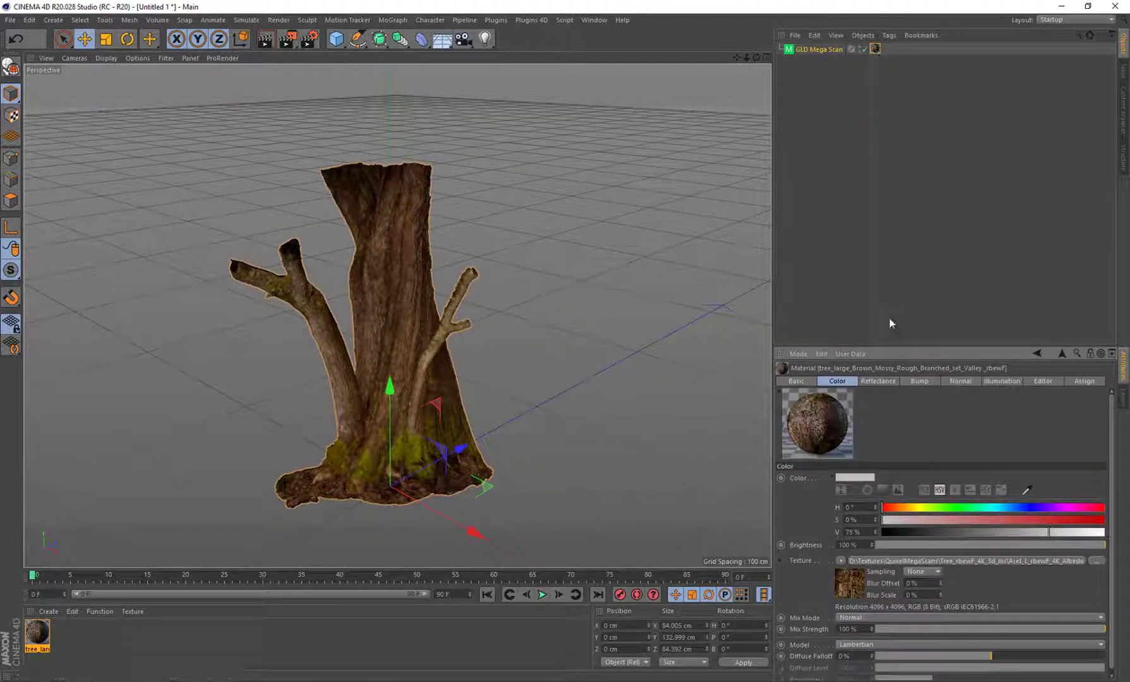
pyautogui.moveTo(910, 345); pyautogui.dragTo(908, 182)
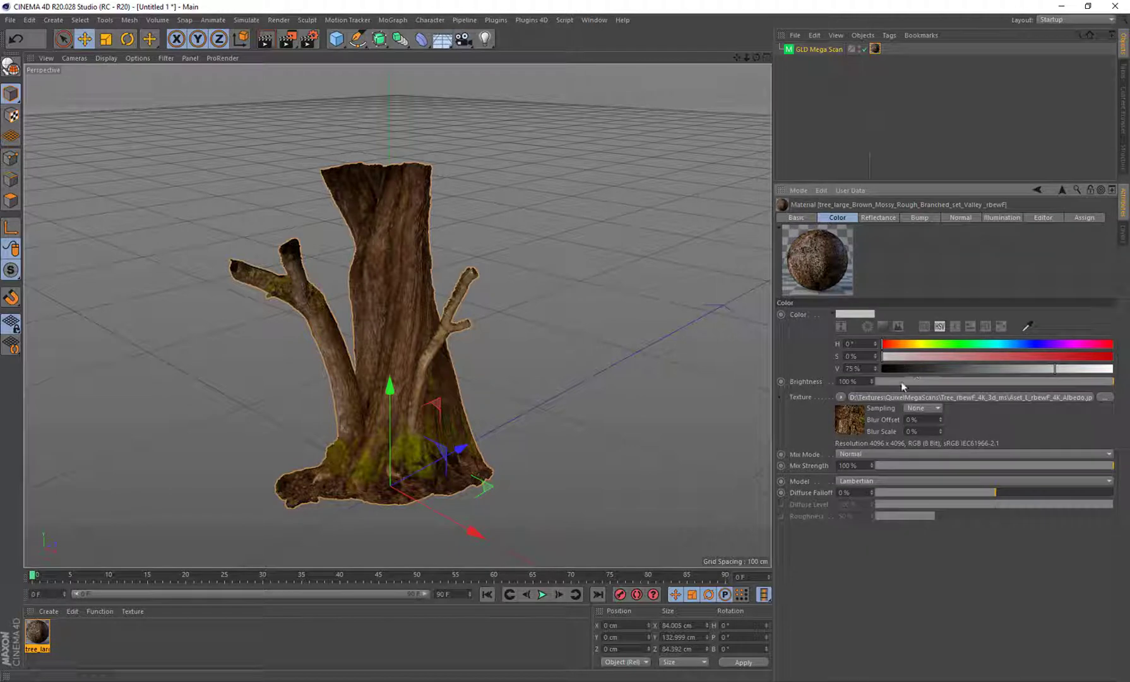
pyautogui.click(912, 218)
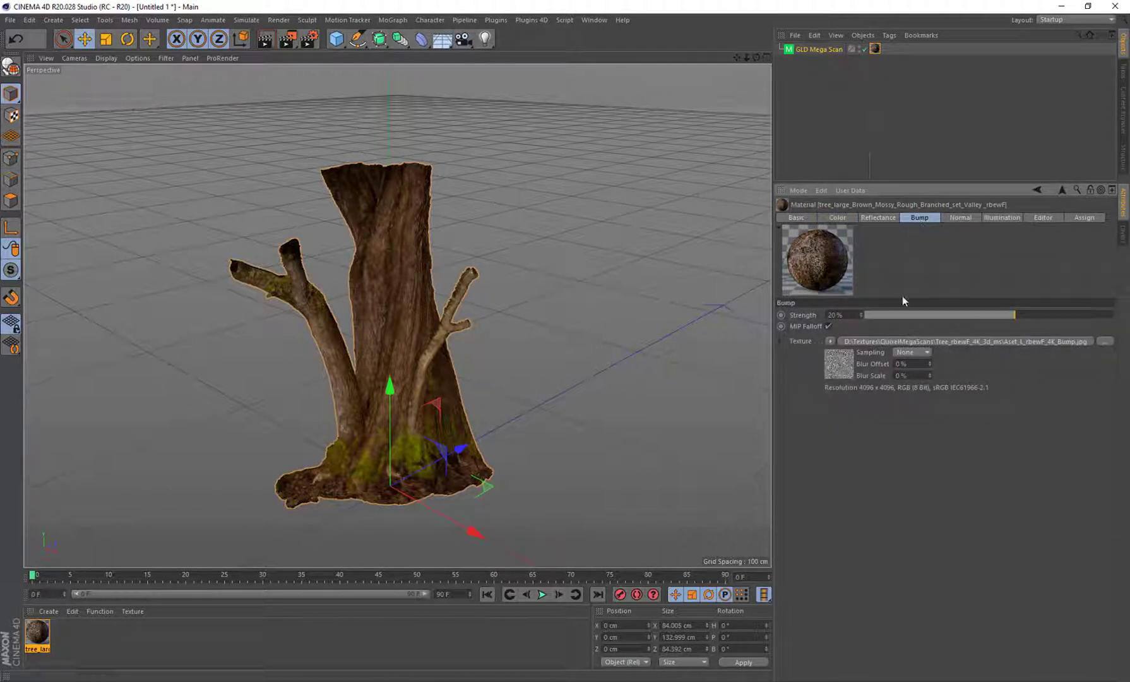
pyautogui.click(956, 221)
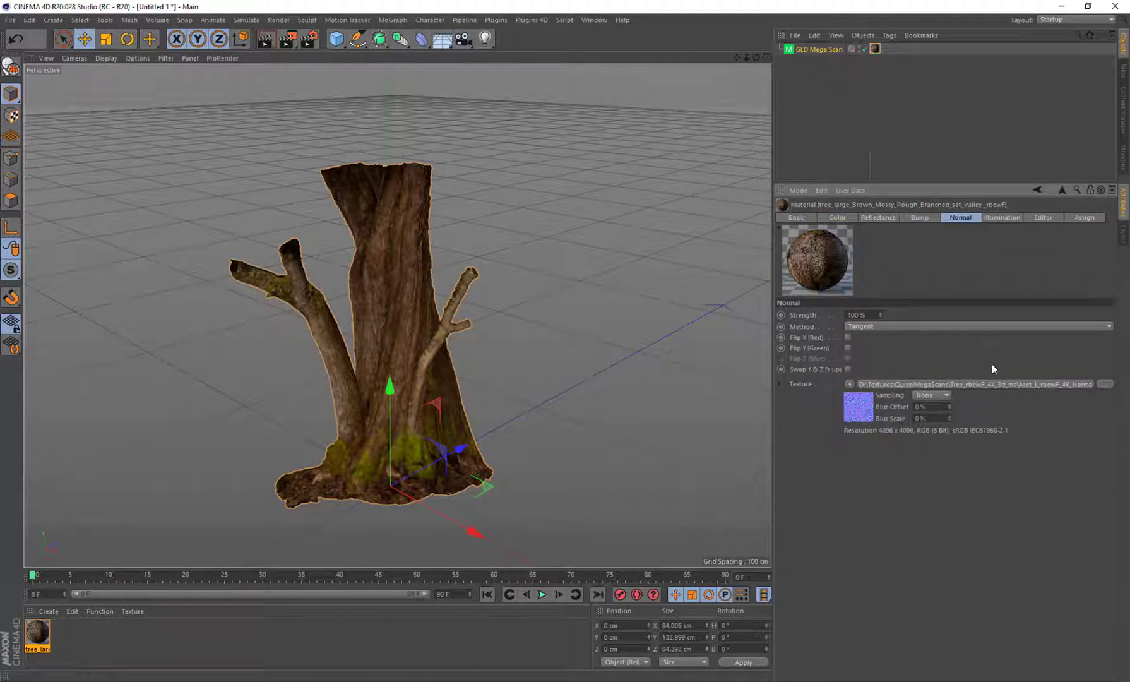
pyautogui.click(919, 217)
pyautogui.click(960, 221)
pyautogui.click(920, 218)
pyautogui.click(837, 217)
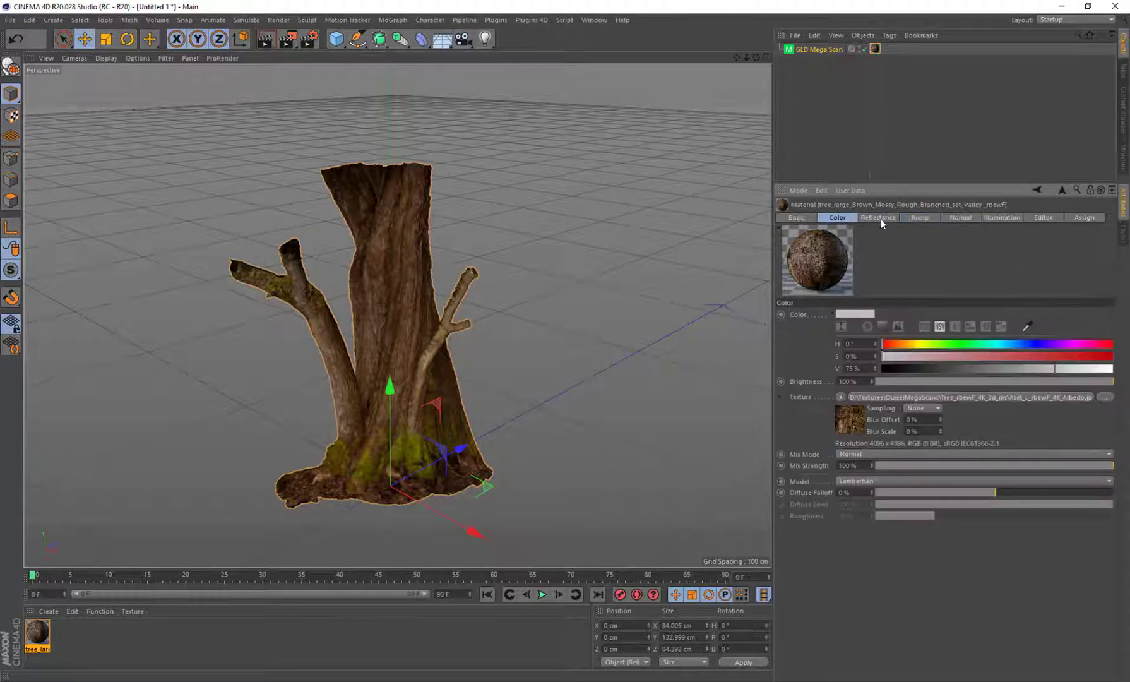
pyautogui.click(912, 217)
pyautogui.click(957, 217)
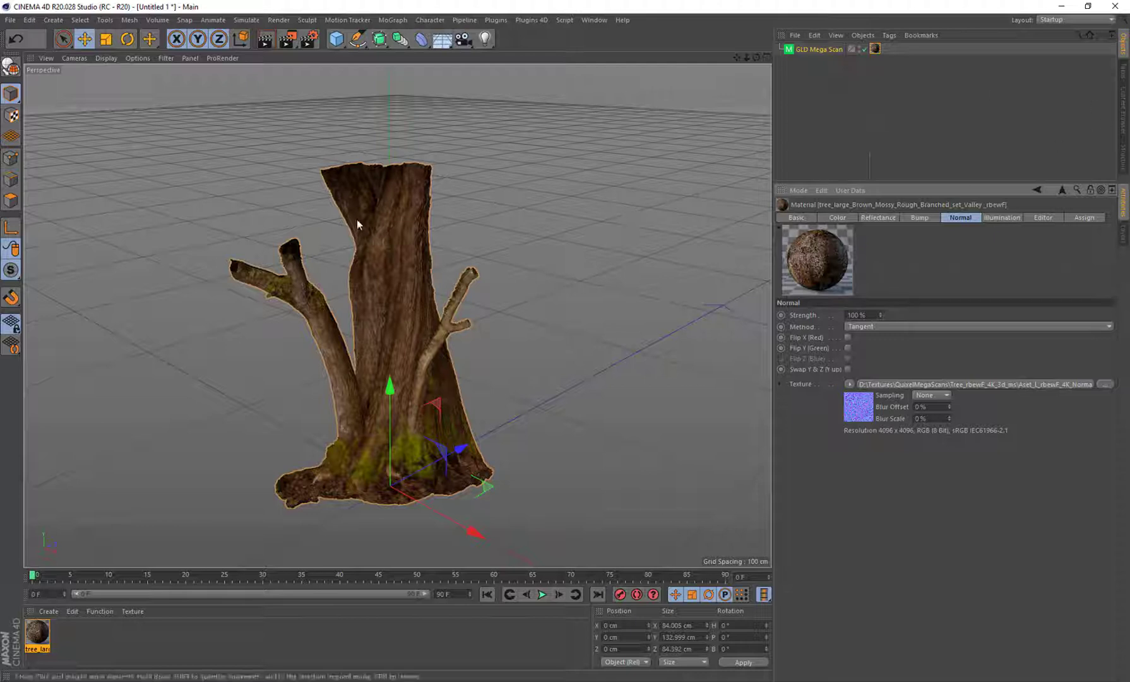
# Select the GLD Mega Scan object and examine its JSON file path in the object properties
pyautogui.click(822, 50)
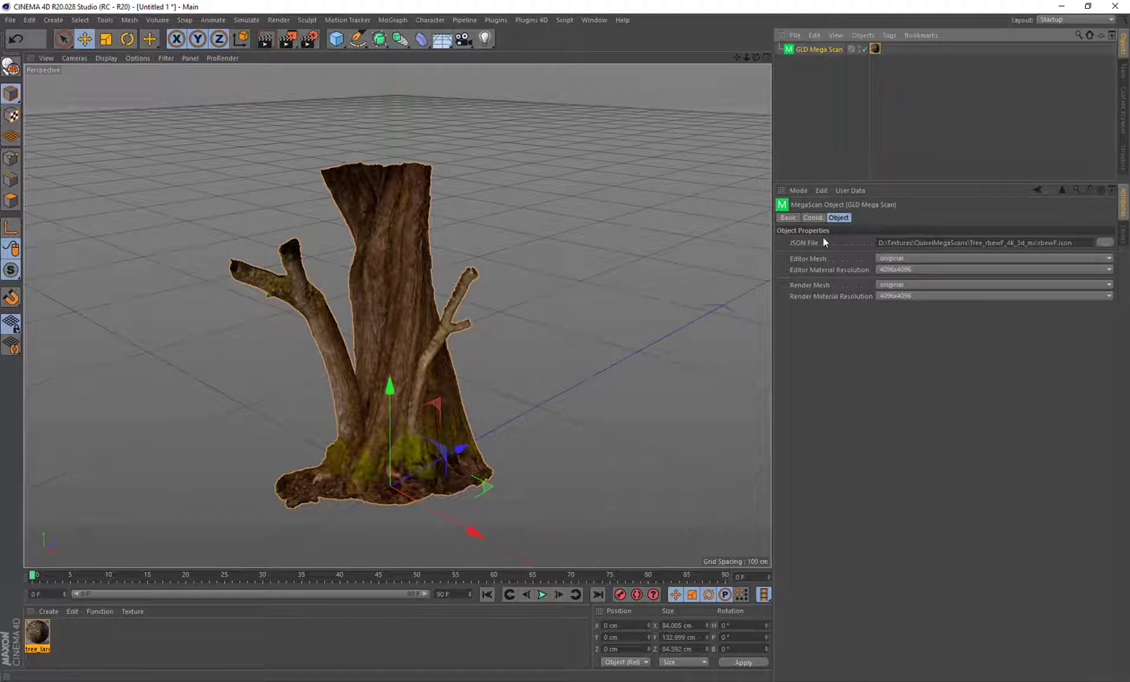
pyautogui.moveTo(1071, 242); pyautogui.dragTo(869, 245)
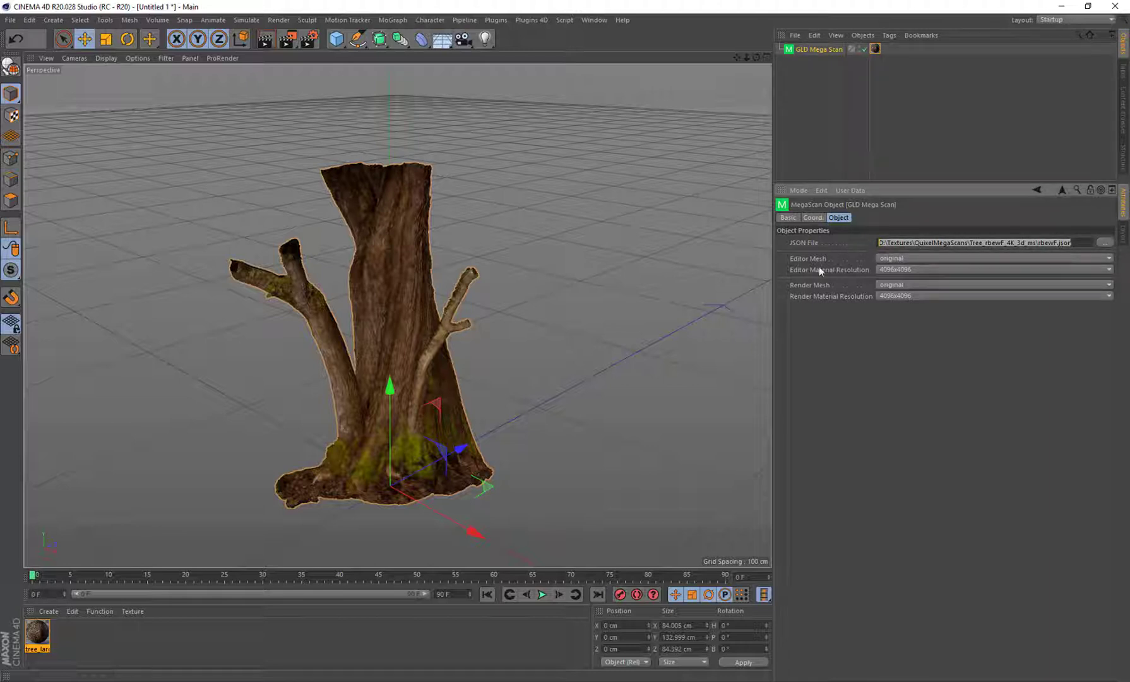
pyautogui.click(856, 327)
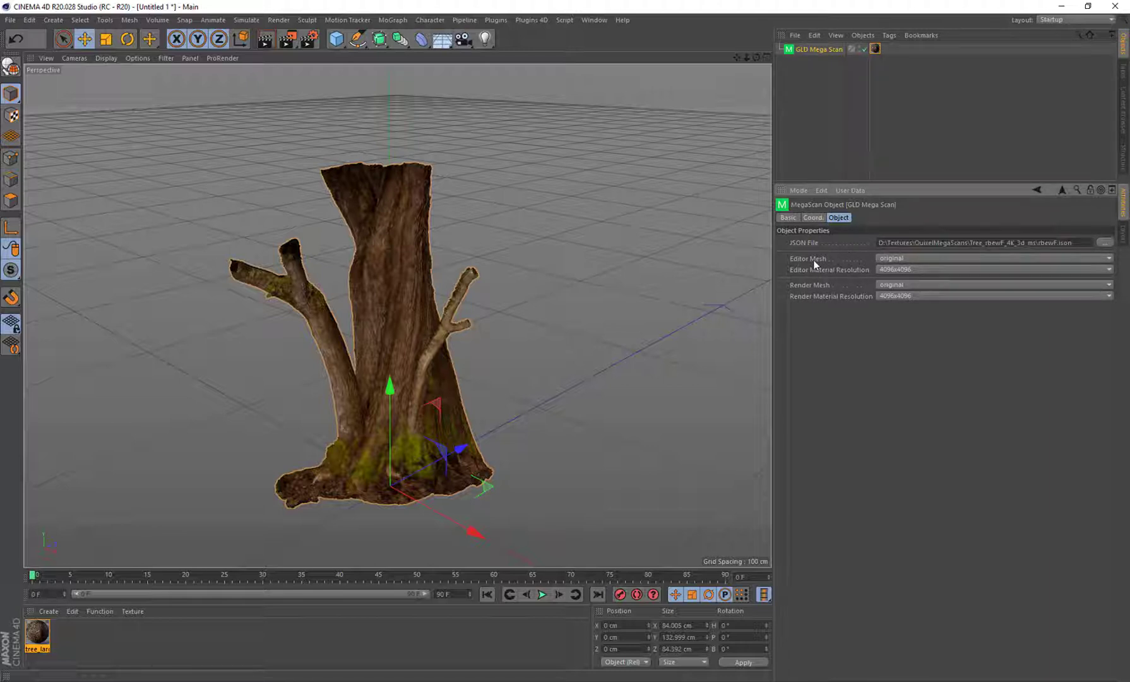
# Set the viewport display to Gouraud Shading (Lines) and inspect the polygon density of the trunk up close
pyautogui.click(109, 57)
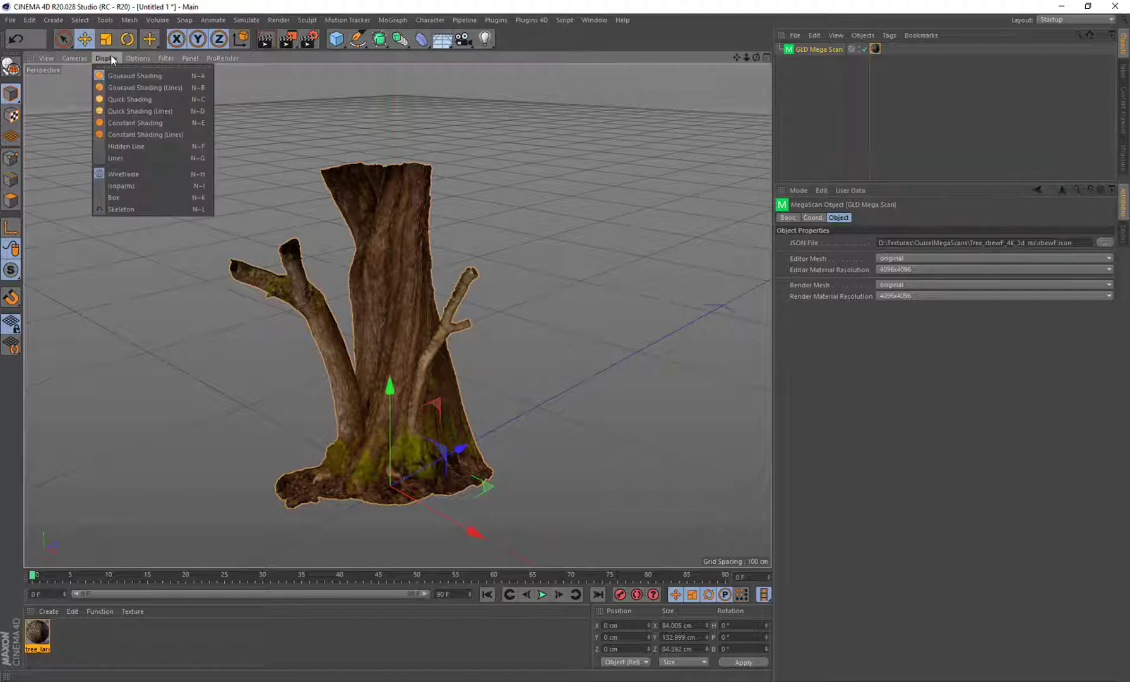
pyautogui.click(137, 89)
pyautogui.scroll(10, 406, 330)
pyautogui.scroll(2, 406, 330)
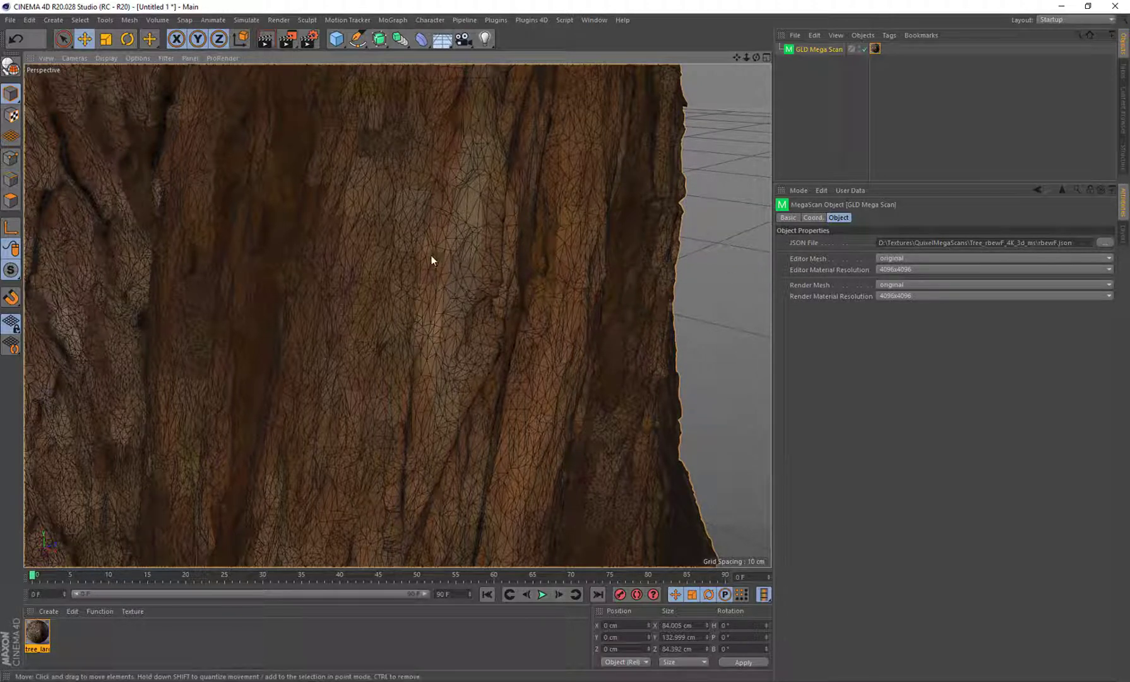
pyautogui.scroll(-12, 442, 260)
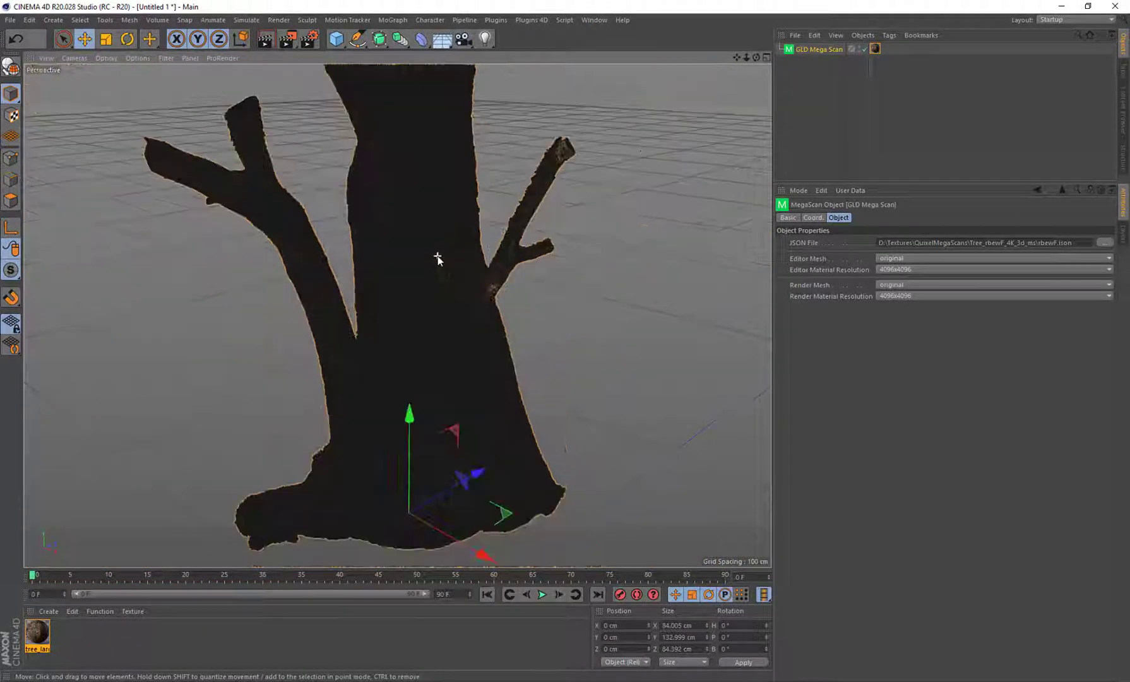
# Set the GLD Mega Scan object's Editor Mesh to lod : 0 and inspect the trunk from another side
pyautogui.click(899, 259)
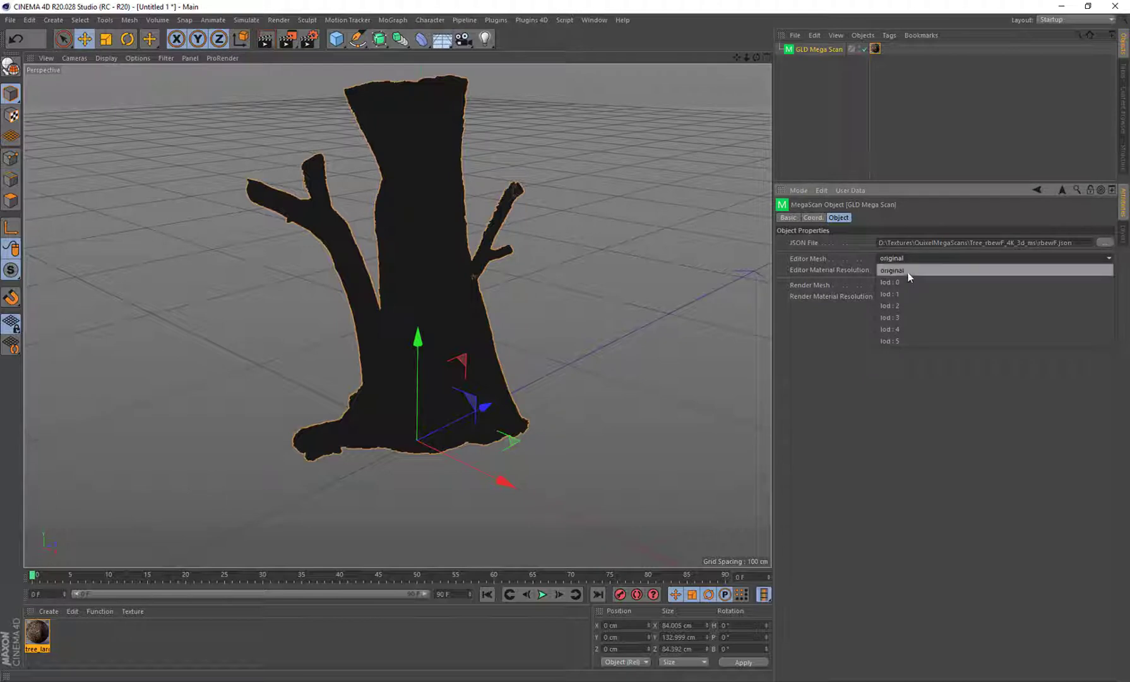
pyautogui.click(901, 282)
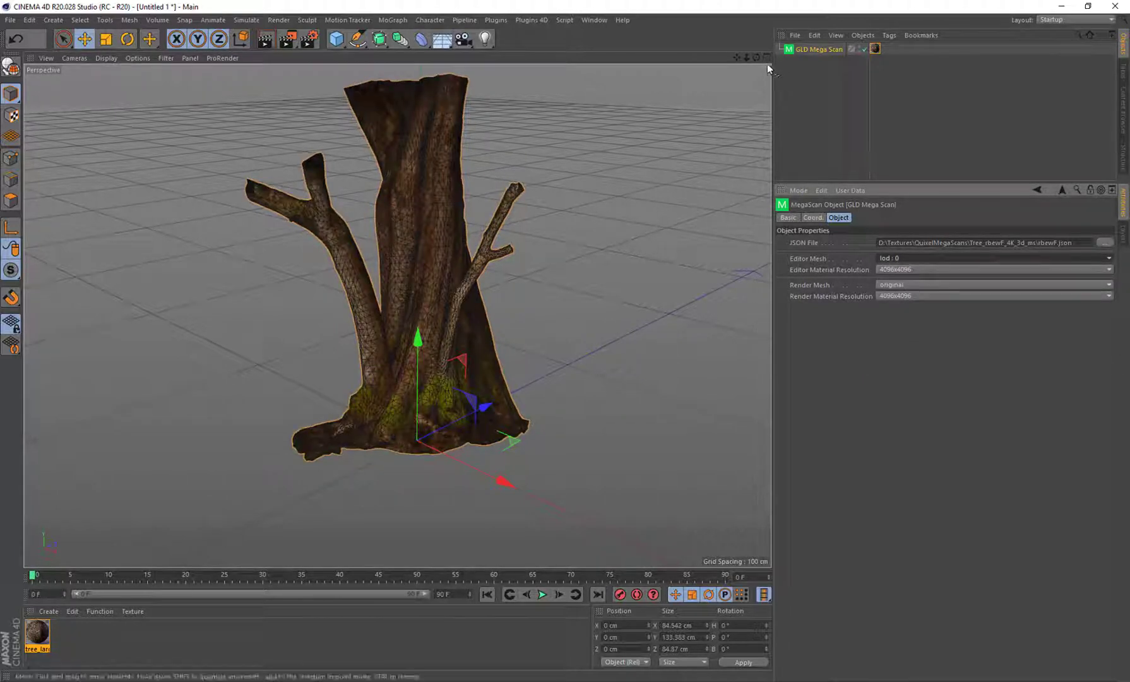
pyautogui.moveTo(756, 59); pyautogui.dragTo(719, 63)
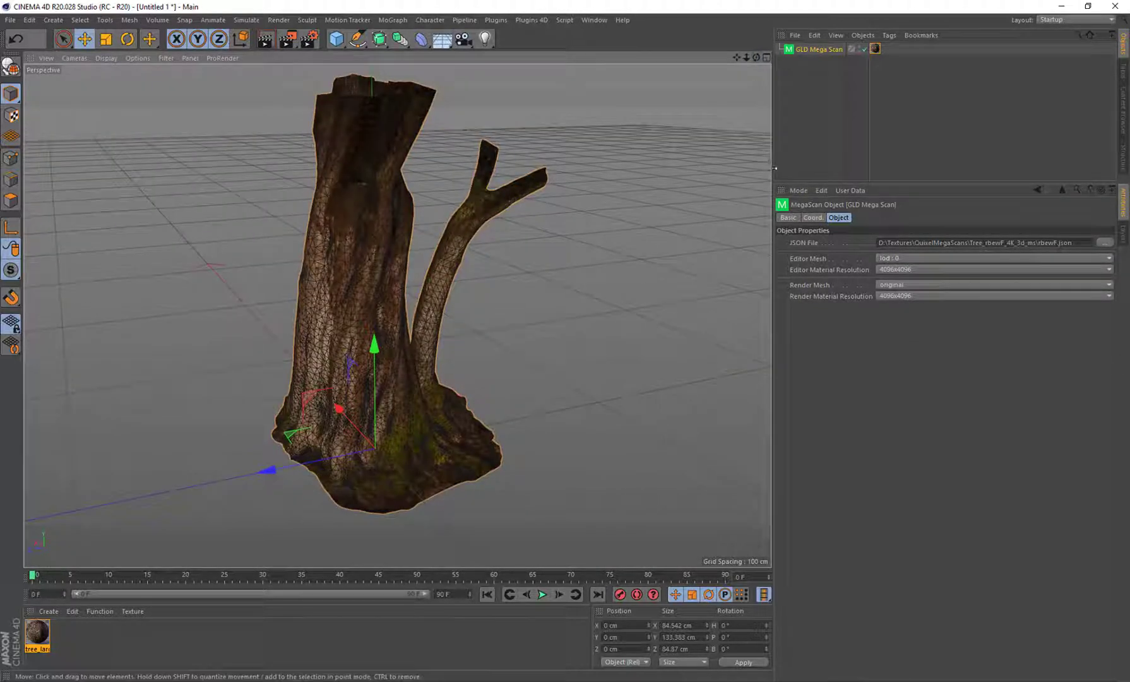
# Lower the GLD Mega Scan object's Editor Mesh detail to lod : 5 and inspect the reduced trunk mesh up close
pyautogui.click(905, 258)
pyautogui.click(902, 303)
pyautogui.click(907, 268)
pyautogui.click(903, 258)
pyautogui.click(904, 258)
pyautogui.click(904, 338)
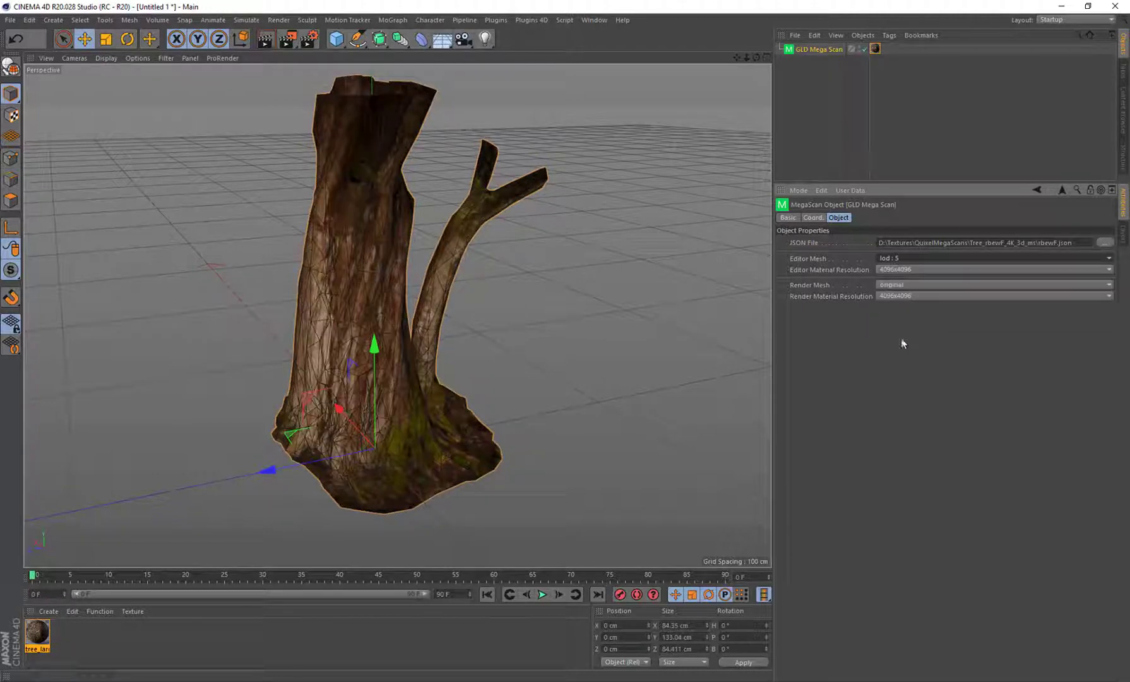
pyautogui.moveTo(756, 58); pyautogui.dragTo(683, 111)
pyautogui.scroll(3, 486, 288)
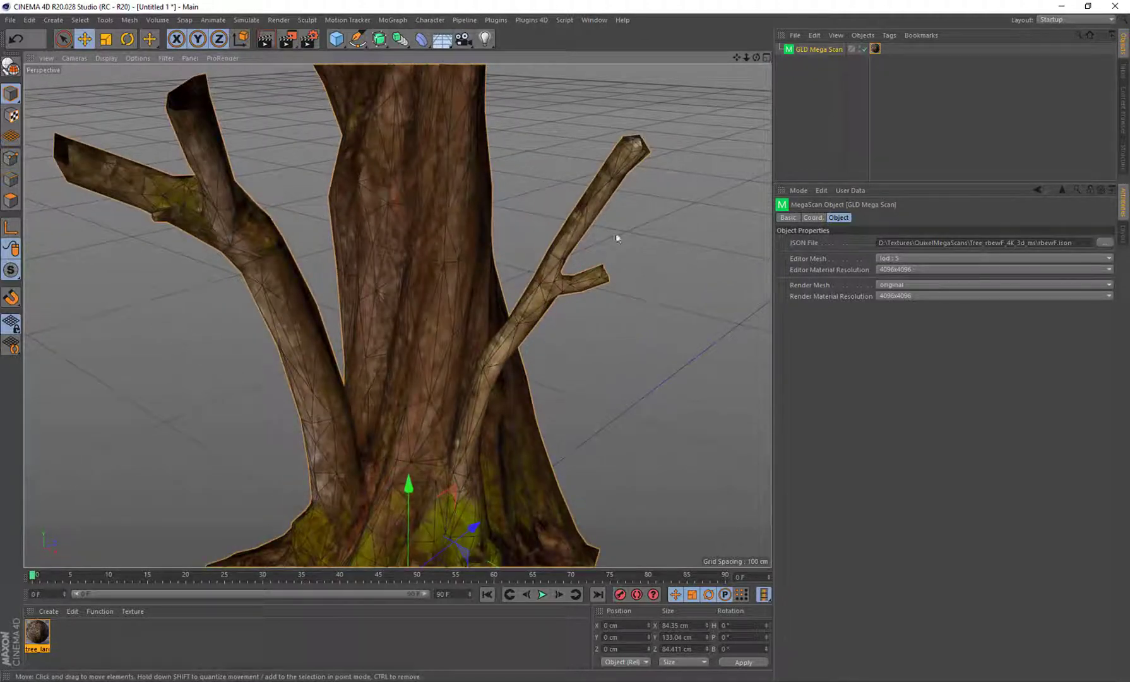
pyautogui.moveTo(756, 58); pyautogui.dragTo(397, 296)
# Set the GLD Mega Scan object's Editor Mesh back to original
pyautogui.click(918, 258)
pyautogui.click(907, 265)
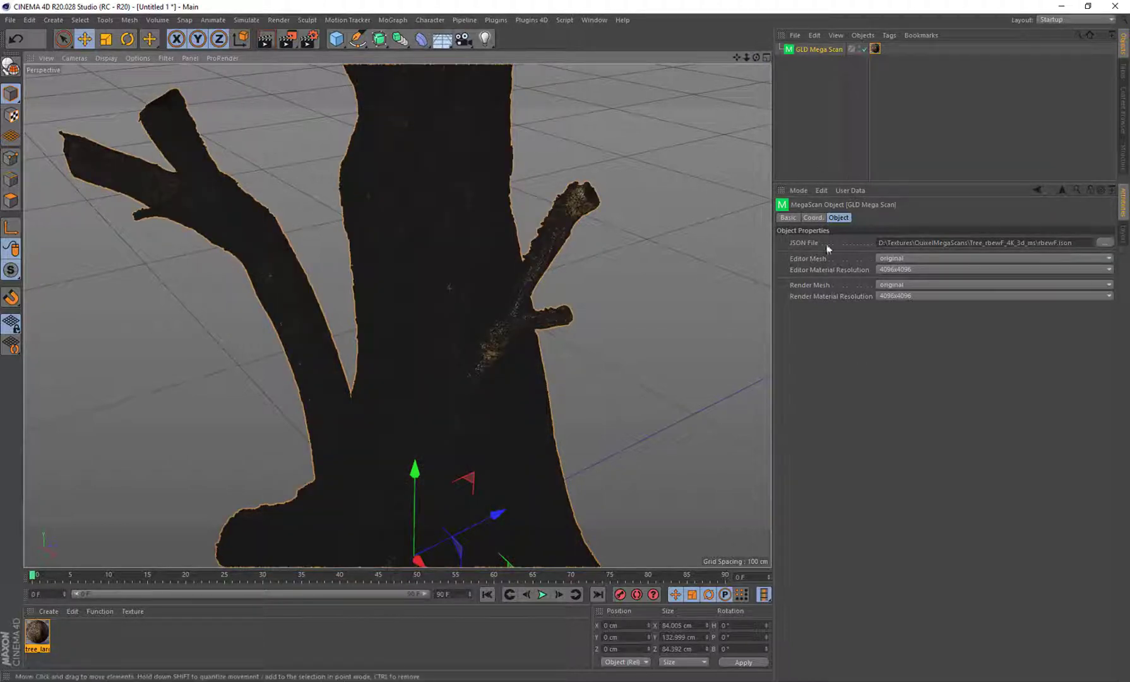
# Set the GLD Mega Scan object's Editor Mesh to lod : 5 and render the whole trunk in the viewport
pyautogui.click(895, 257)
pyautogui.click(895, 337)
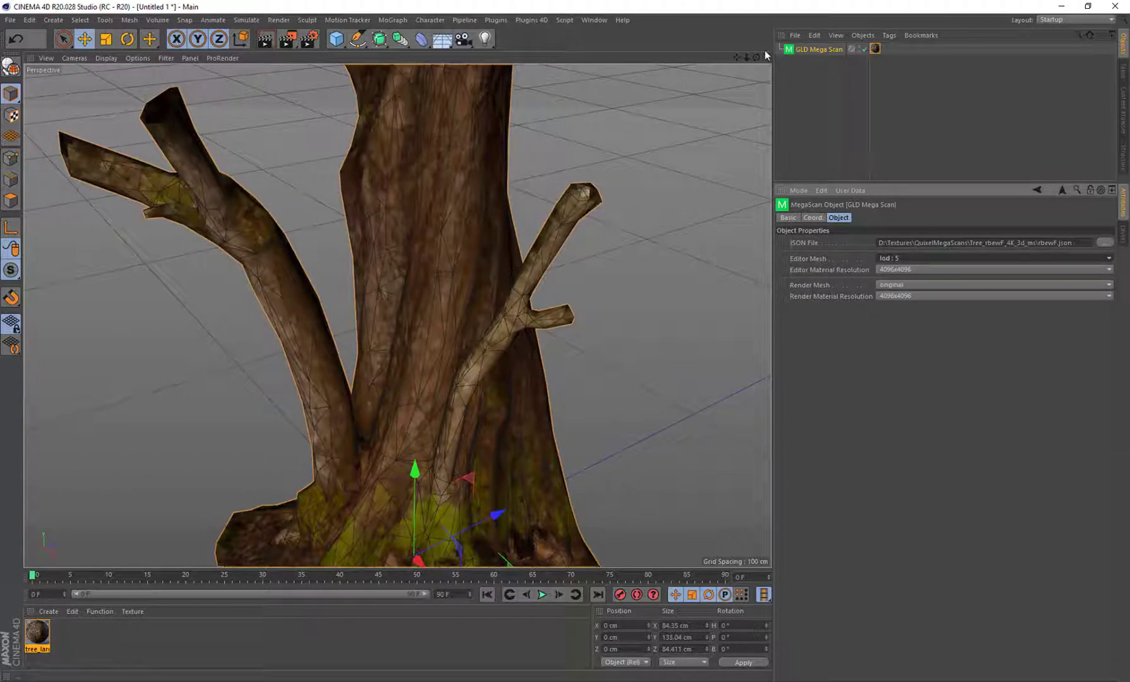
pyautogui.moveTo(756, 56); pyautogui.dragTo(397, 314)
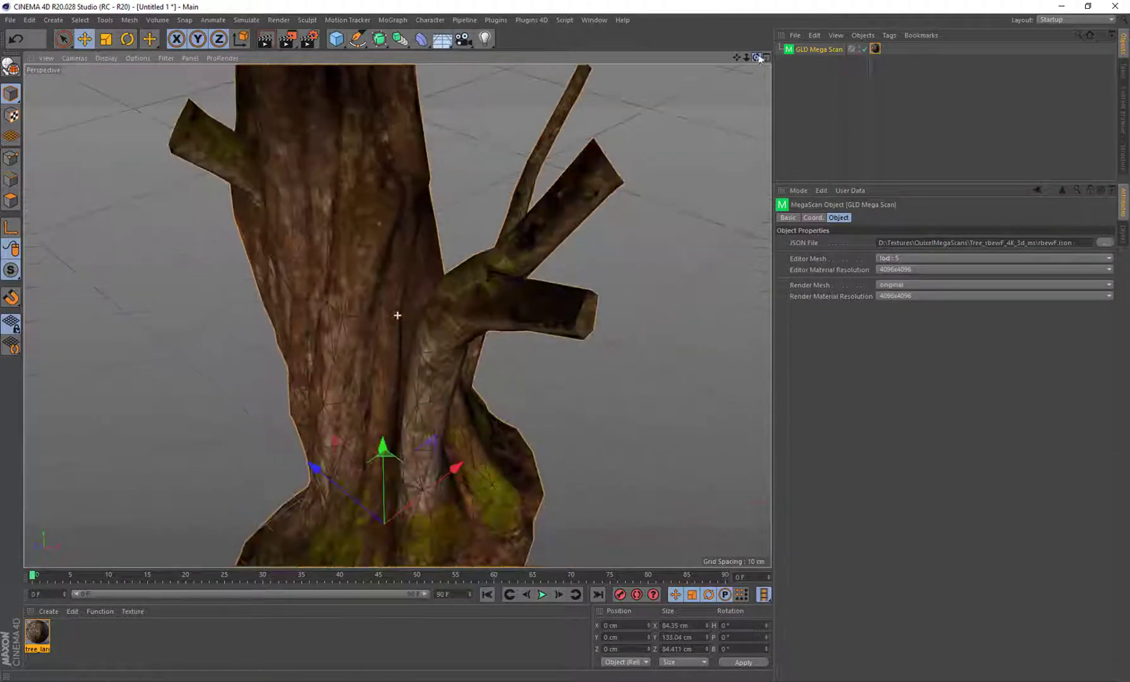
pyautogui.scroll(-4, 488, 259)
pyautogui.moveTo(763, 61); pyautogui.dragTo(757, 60)
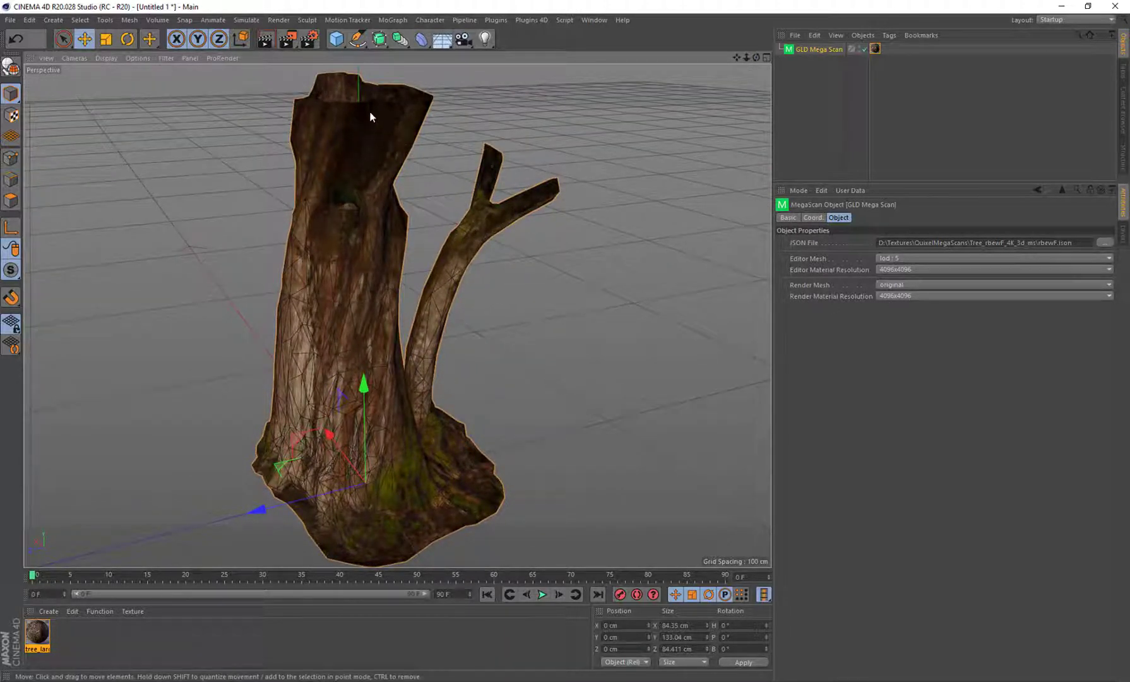
pyautogui.click(265, 39)
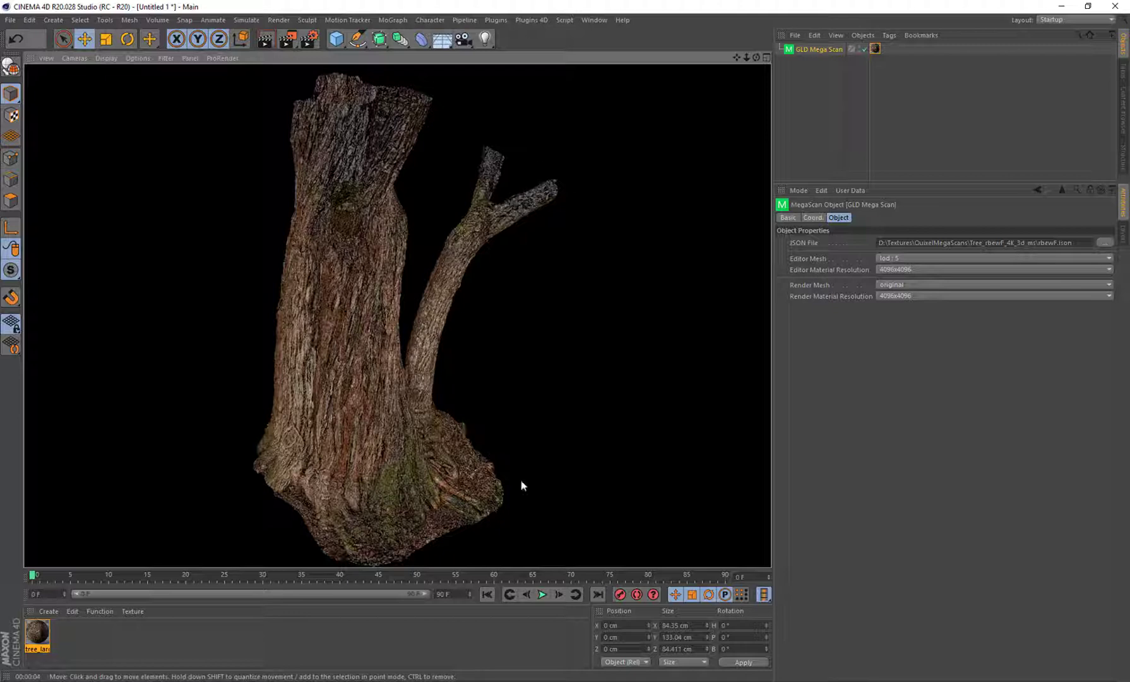
# Delete the GLD Mega Scan object and its tree material from the scene
pyautogui.click(804, 65)
pyautogui.click(805, 49)
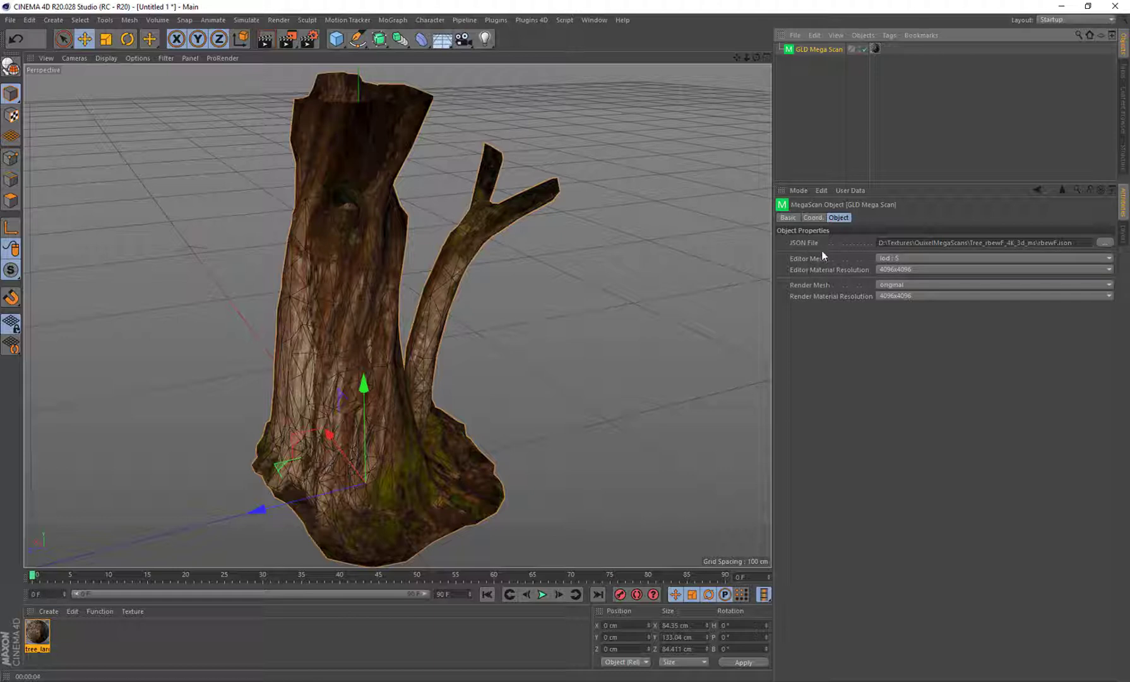
pyautogui.rightClick(815, 49)
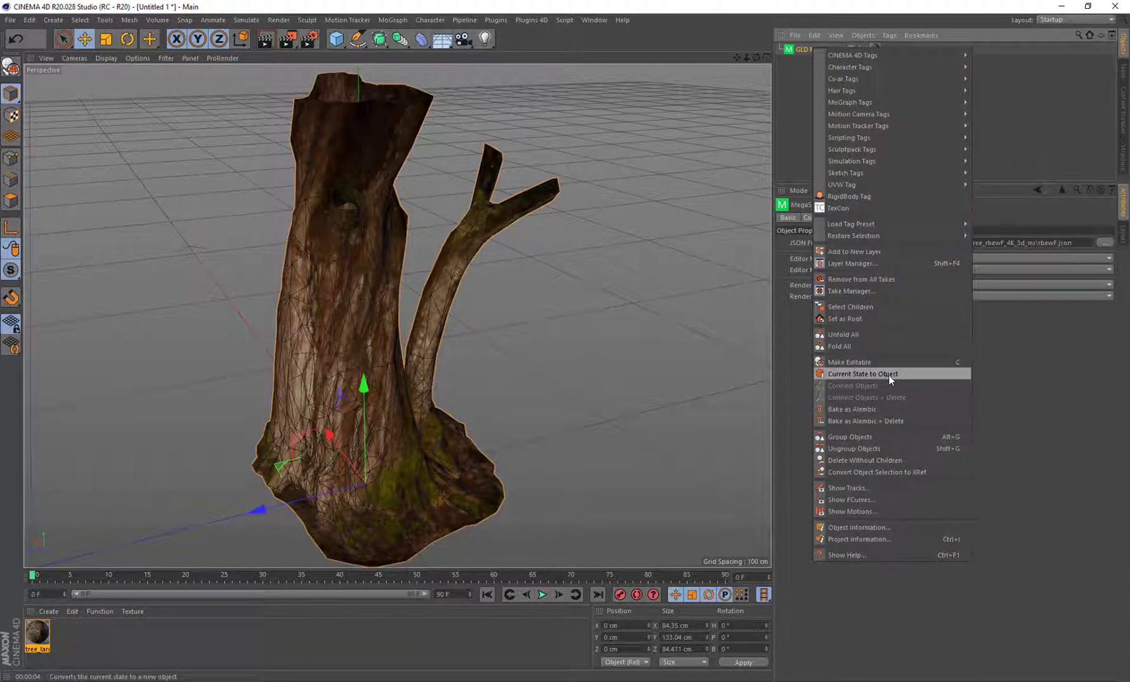
pyautogui.click(1008, 130)
pyautogui.click(817, 58)
pyautogui.click(816, 50)
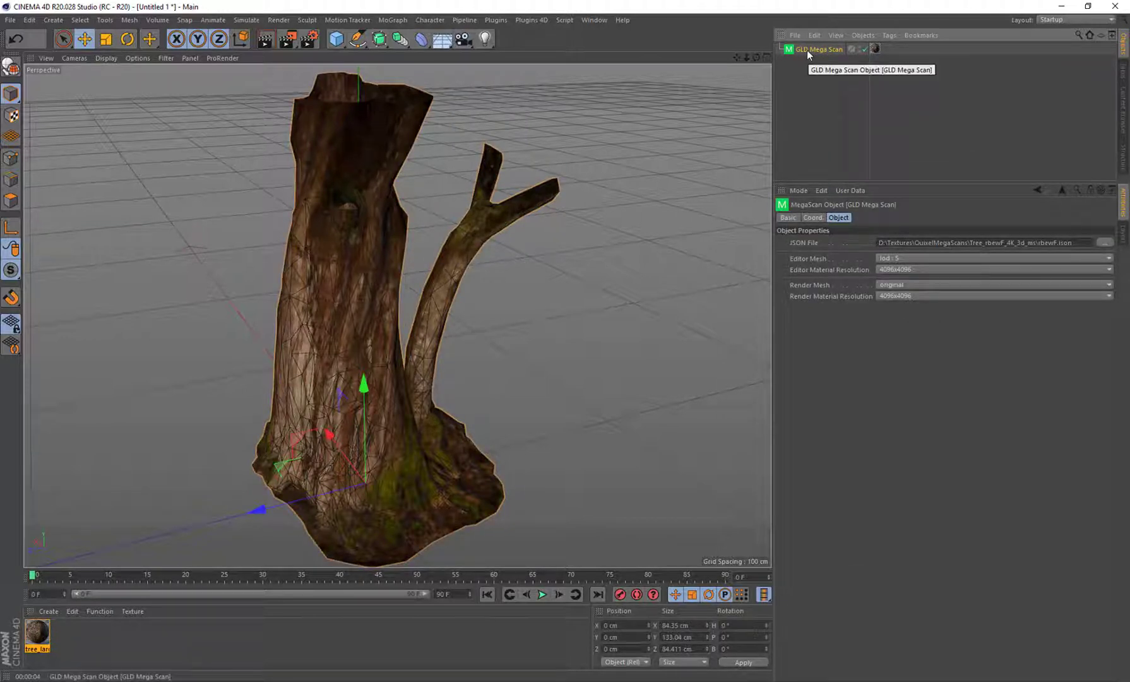
pyautogui.press('Delete')
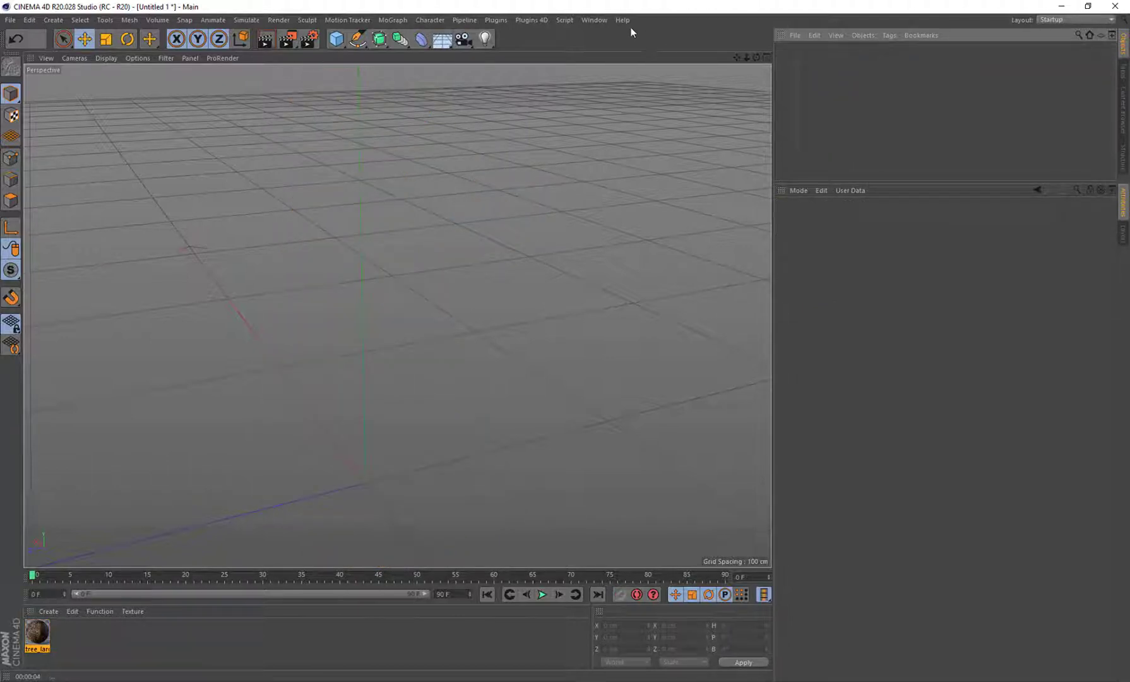
pyautogui.click(38, 631)
pyautogui.press('Delete')
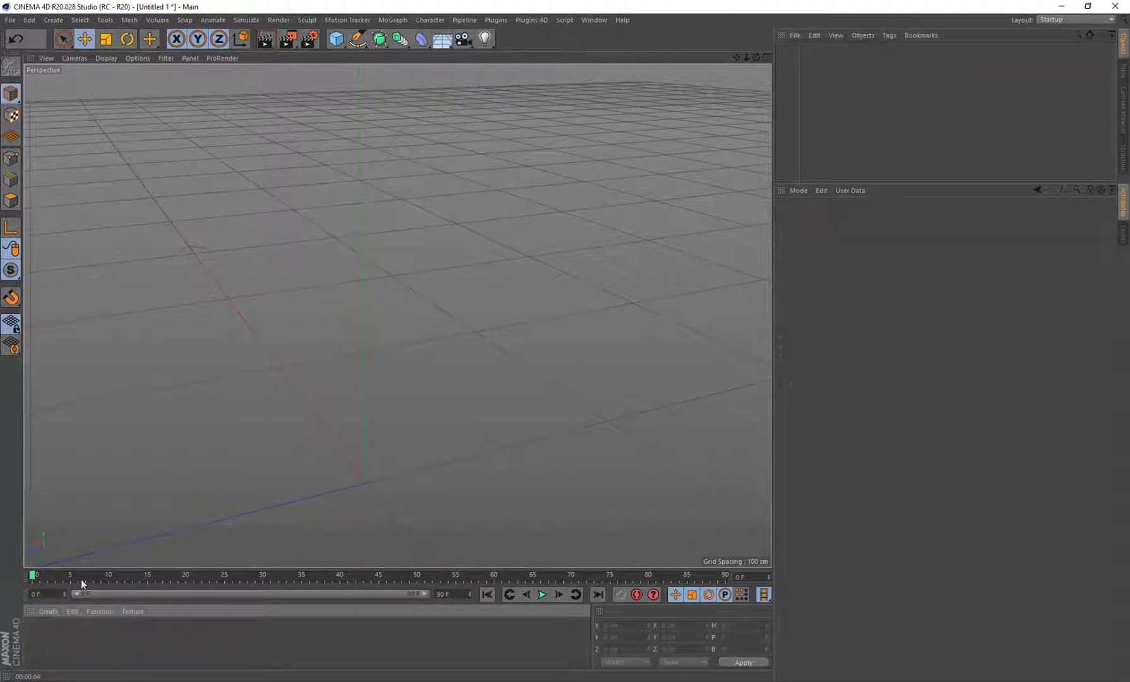
# Open the MegaScans Content View and move it toward the middle of the workspace
pyautogui.click(531, 20)
pyautogui.click(557, 114)
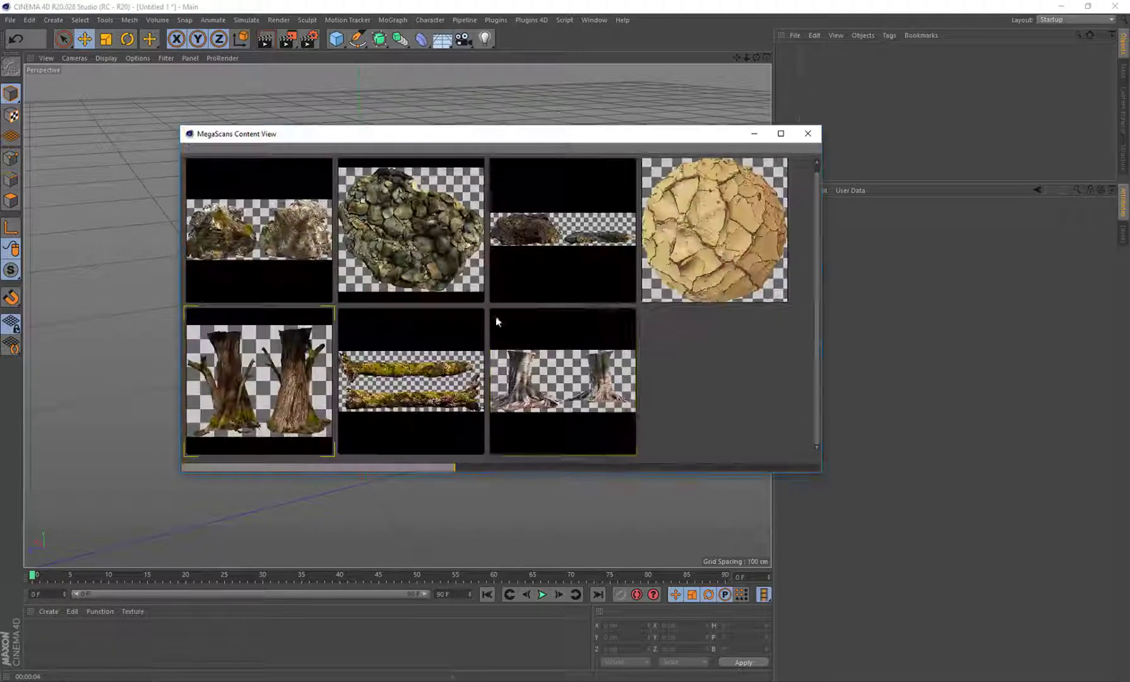
pyautogui.moveTo(468, 135); pyautogui.dragTo(571, 149)
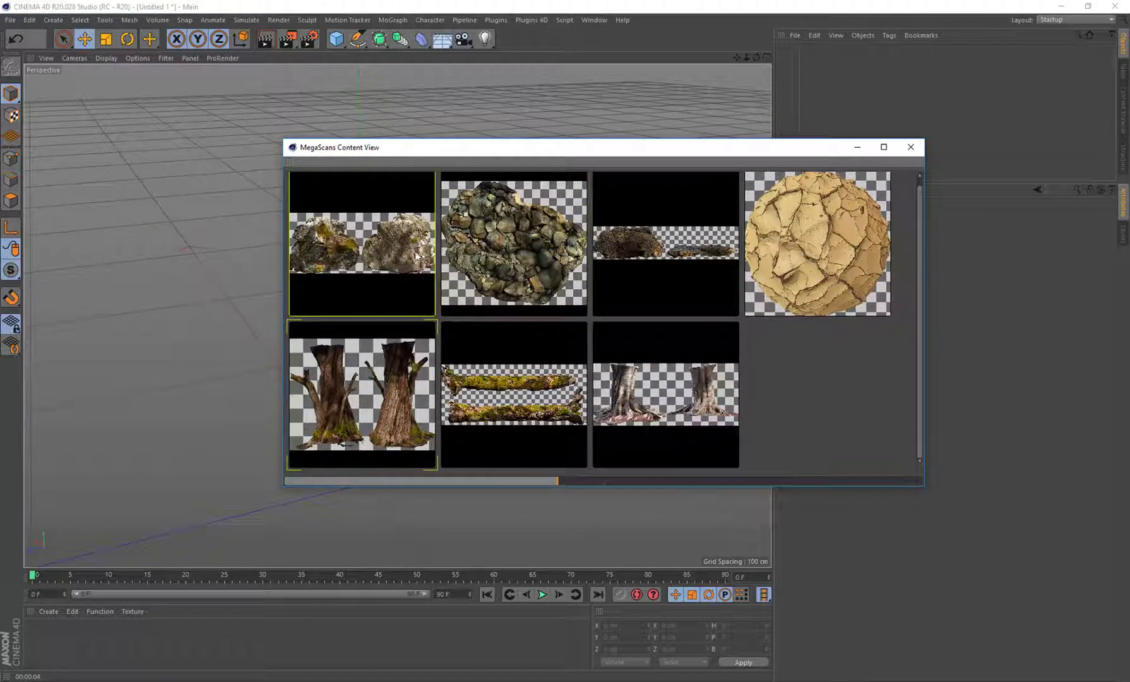
# Load the sandstone rock asset from the MegaScans library as a model
pyautogui.rightClick(362, 245)
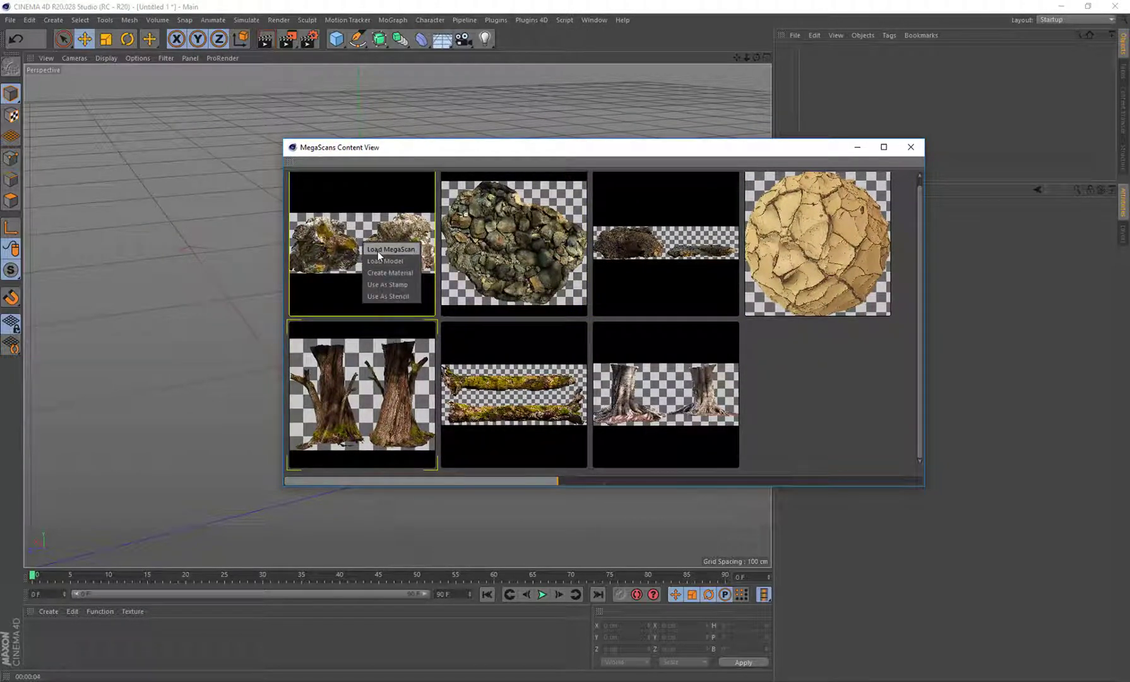
pyautogui.click(377, 190)
pyautogui.rightClick(382, 225)
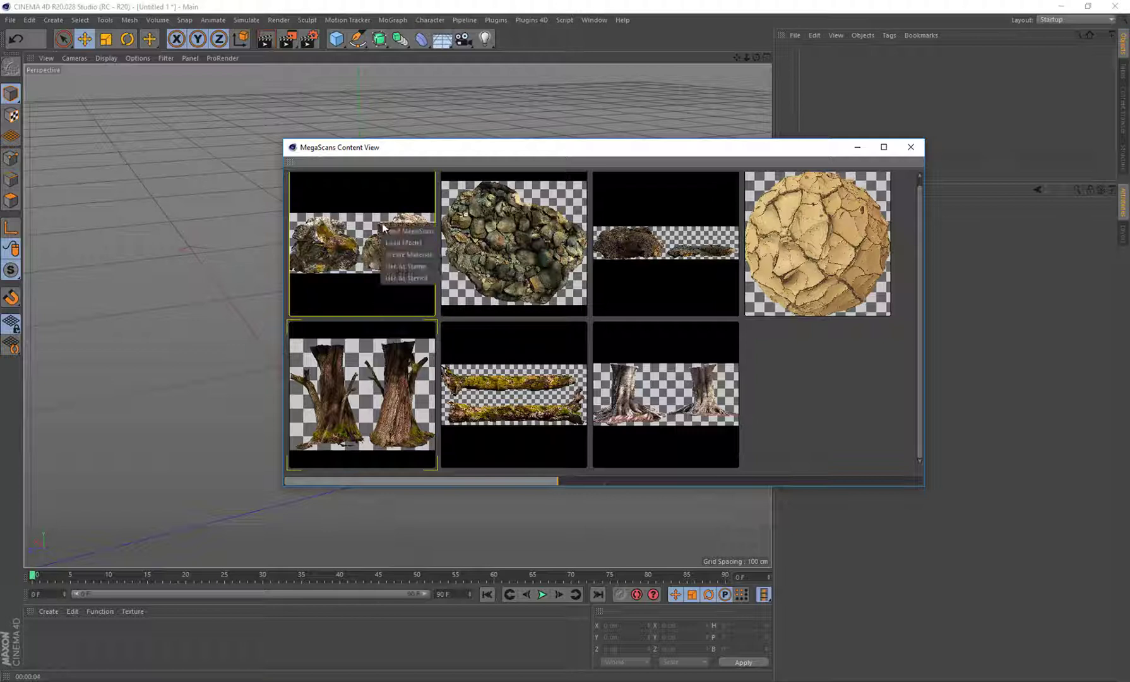
pyautogui.click(371, 256)
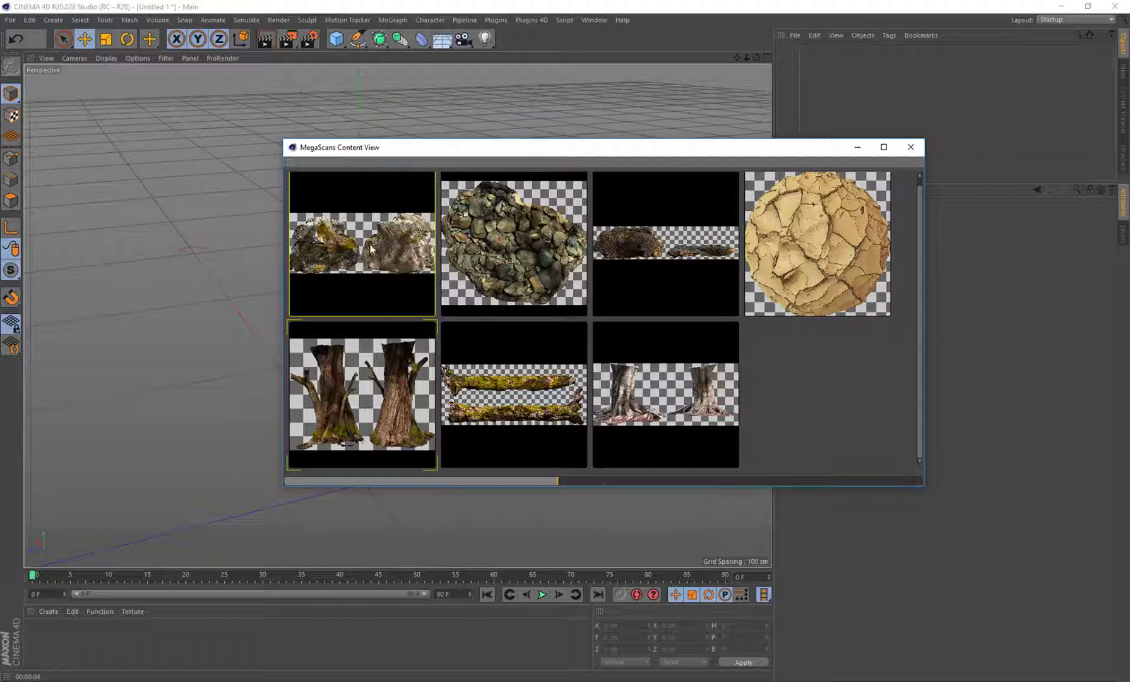
pyautogui.rightClick(375, 248)
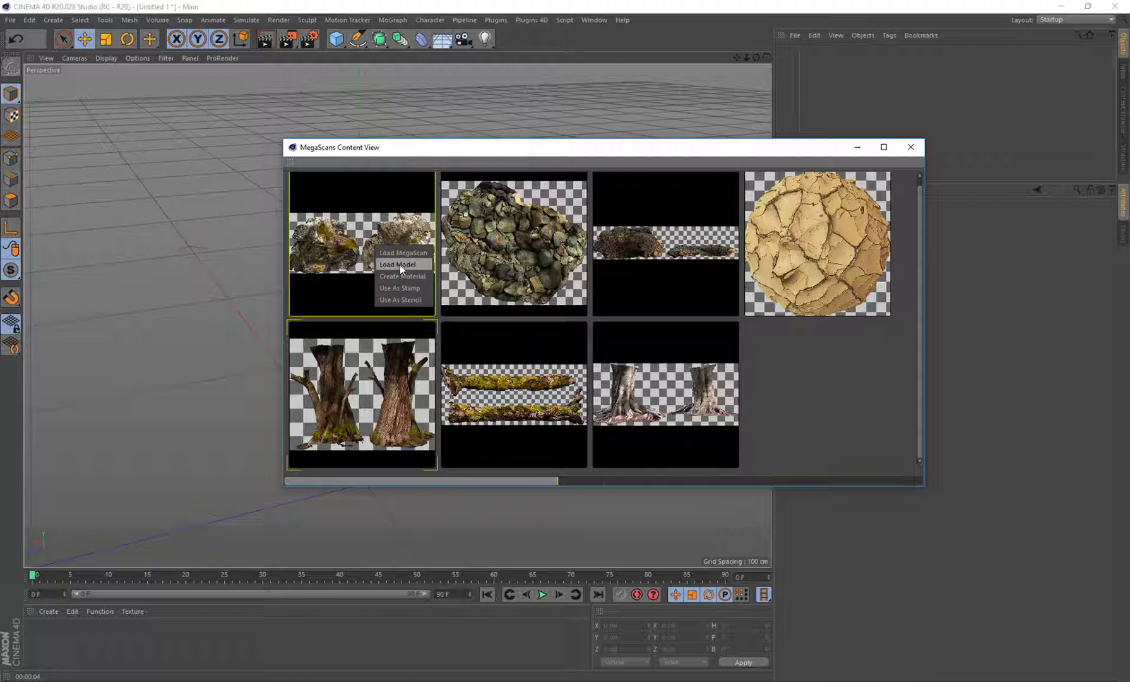
pyautogui.click(398, 263)
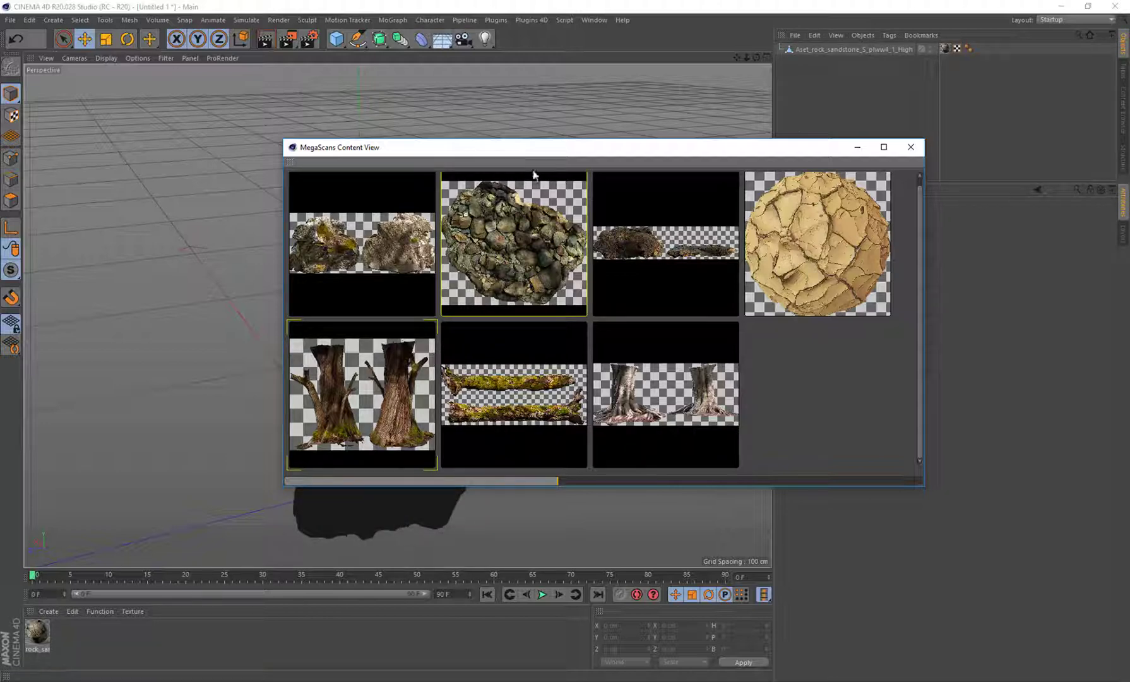
# Set the viewport display to Gouraud Shading and inspect the loaded sandstone rock up close
pyautogui.moveTo(542, 152); pyautogui.dragTo(844, 185)
pyautogui.click(806, 50)
pyautogui.moveTo(738, 56); pyautogui.dragTo(744, 0)
pyautogui.click(101, 57)
pyautogui.click(123, 75)
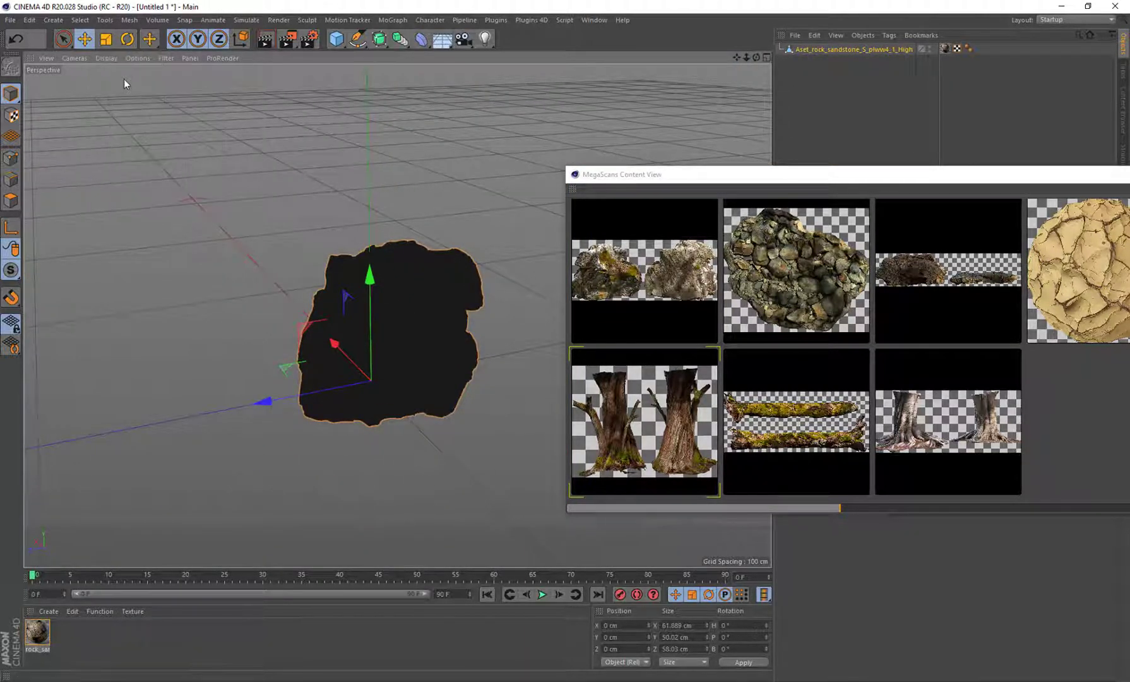
pyautogui.scroll(5, 417, 331)
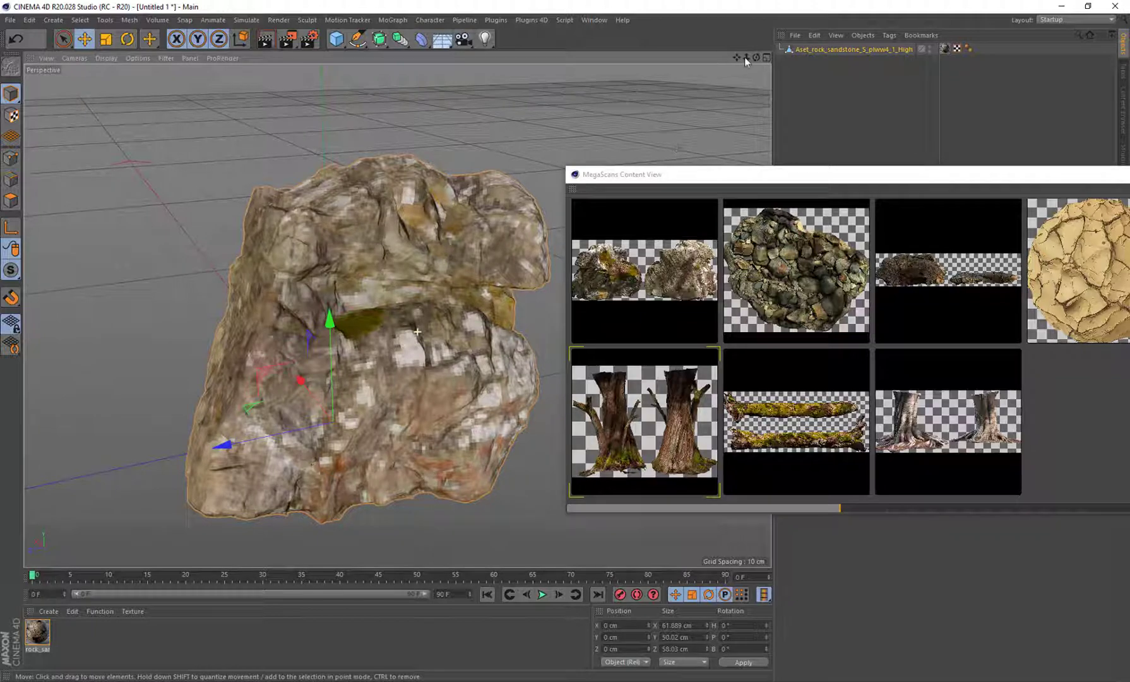
pyautogui.scroll(1, 744, 57)
pyautogui.moveTo(755, 57); pyautogui.dragTo(683, 167)
# Render the sandstone rock in the viewport with nothing selected
pyautogui.click(840, 110)
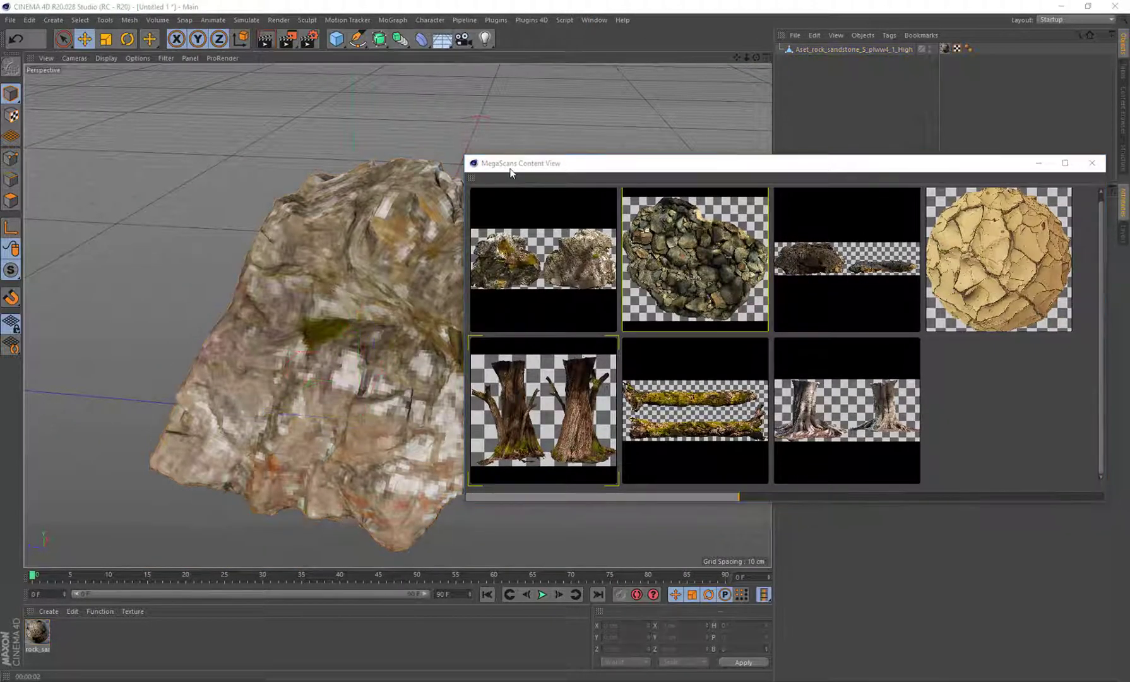
pyautogui.click(265, 39)
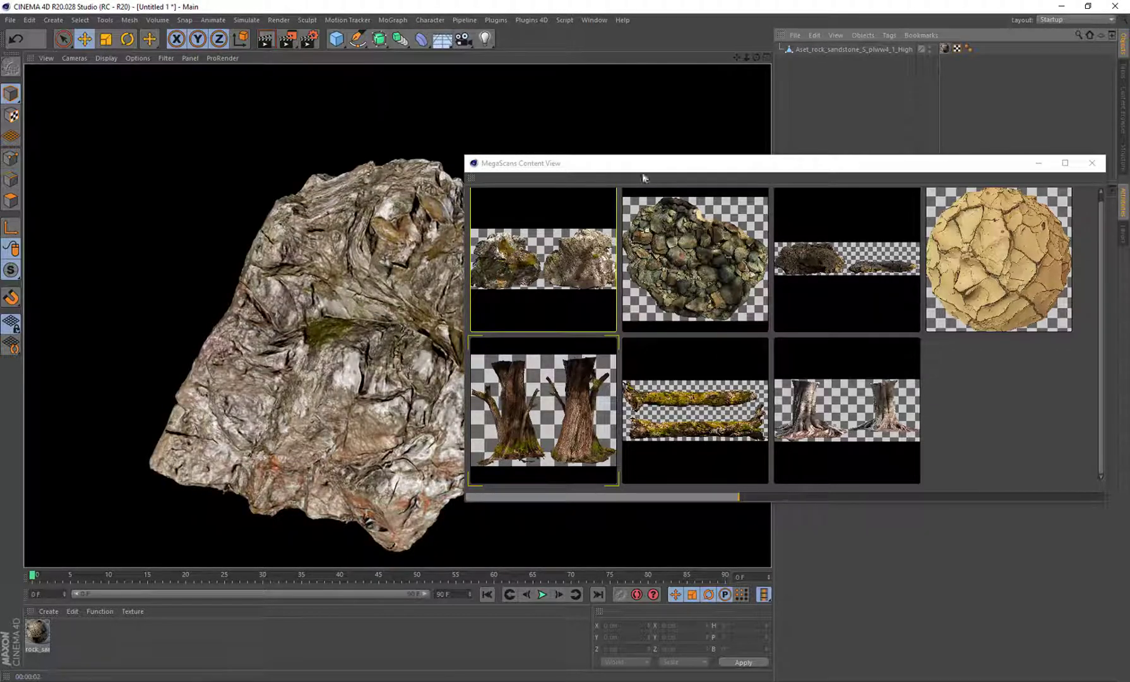
pyautogui.moveTo(642, 164); pyautogui.dragTo(607, 147)
# Delete the sandstone rock model and its material from the scene
pyautogui.click(830, 61)
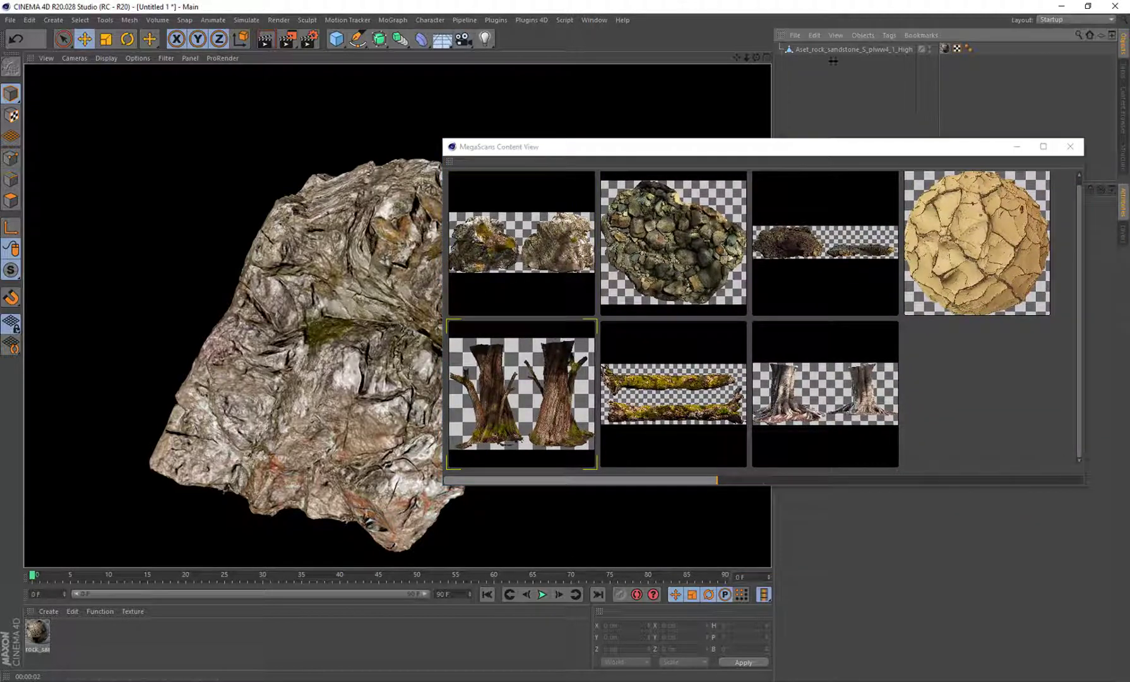
pyautogui.click(829, 48)
pyautogui.press('Delete')
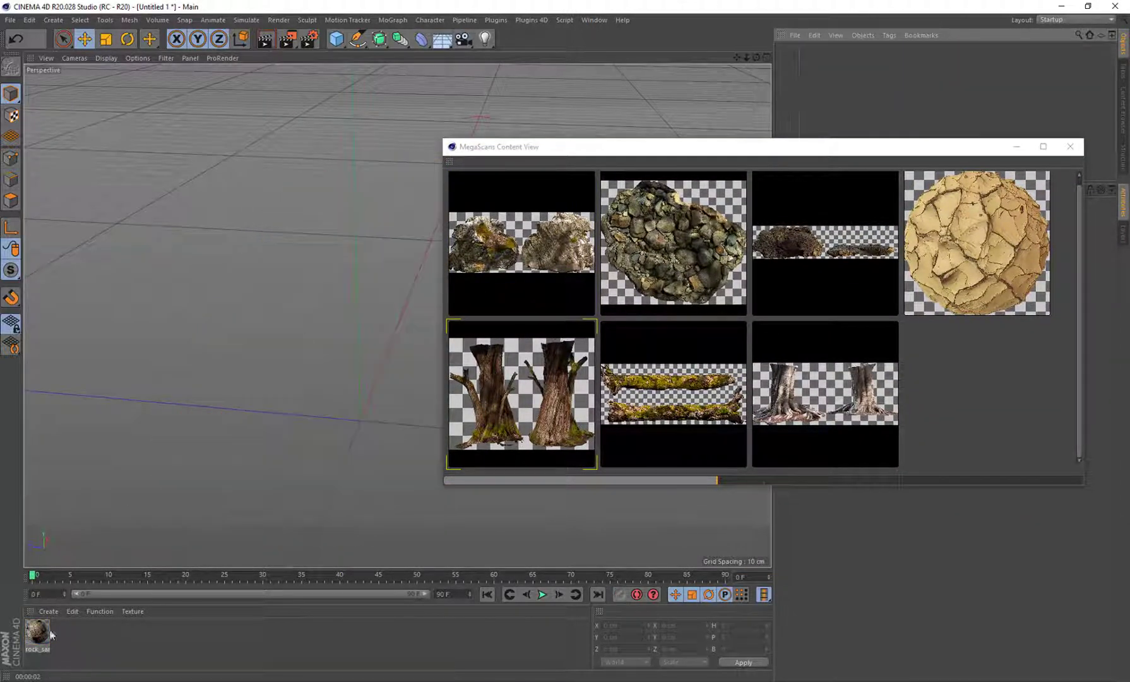
pyautogui.click(39, 636)
pyautogui.press('Delete')
# Create only the material of the sandstone rock asset and select it
pyautogui.rightClick(522, 277)
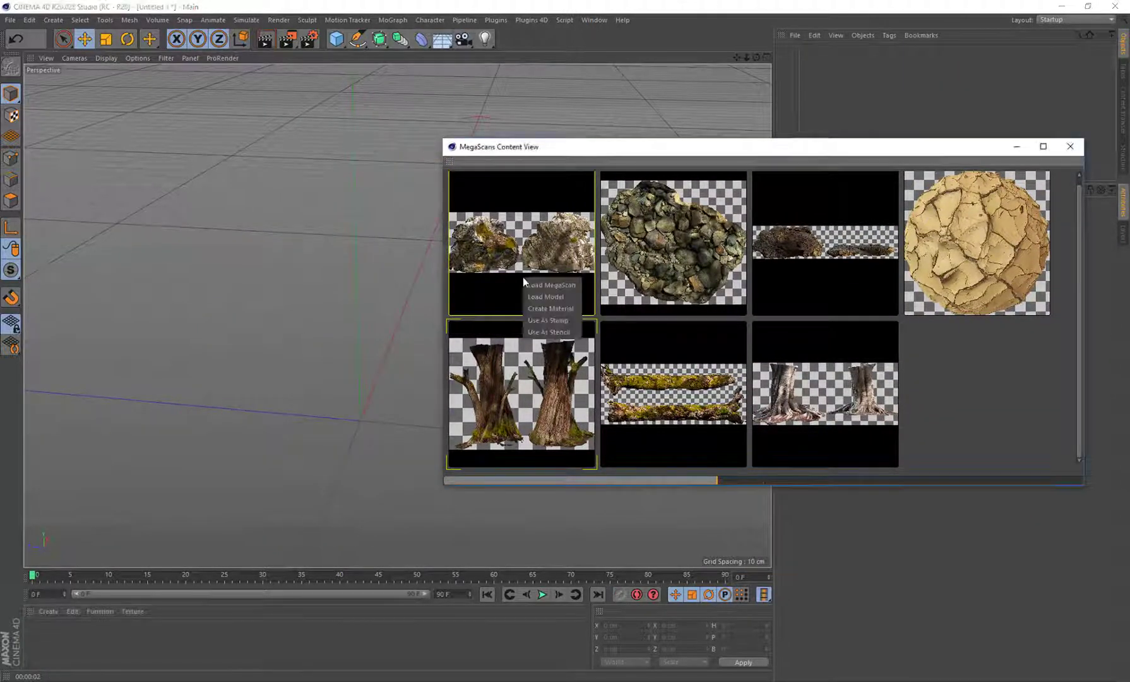
pyautogui.click(553, 309)
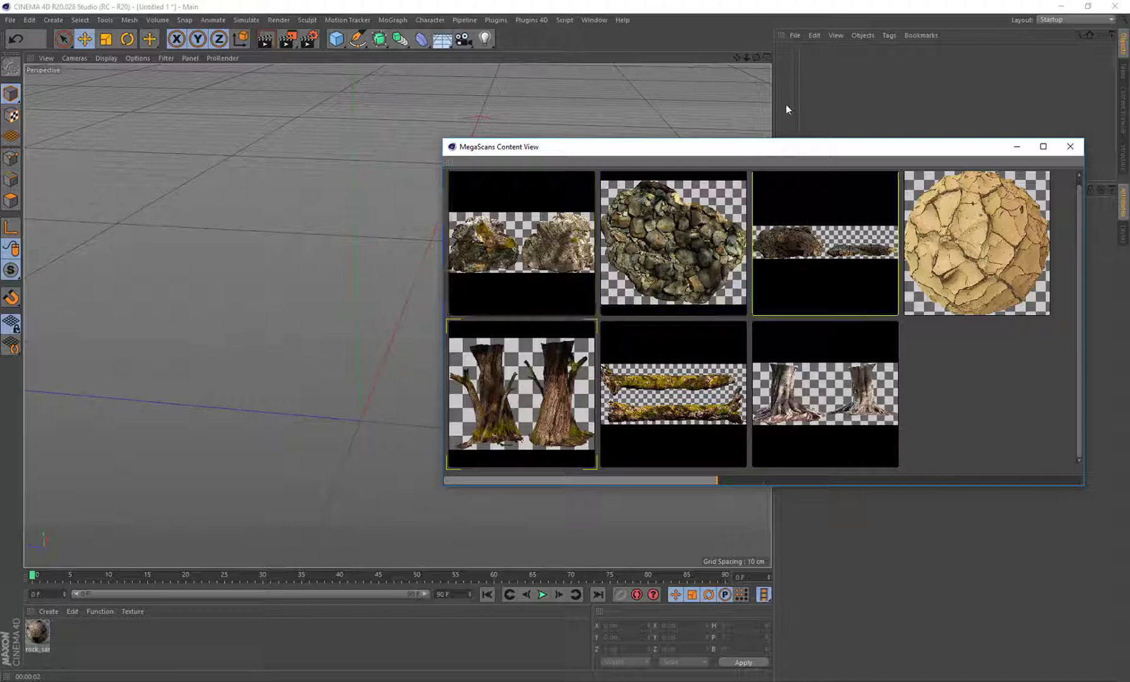
pyautogui.click(56, 635)
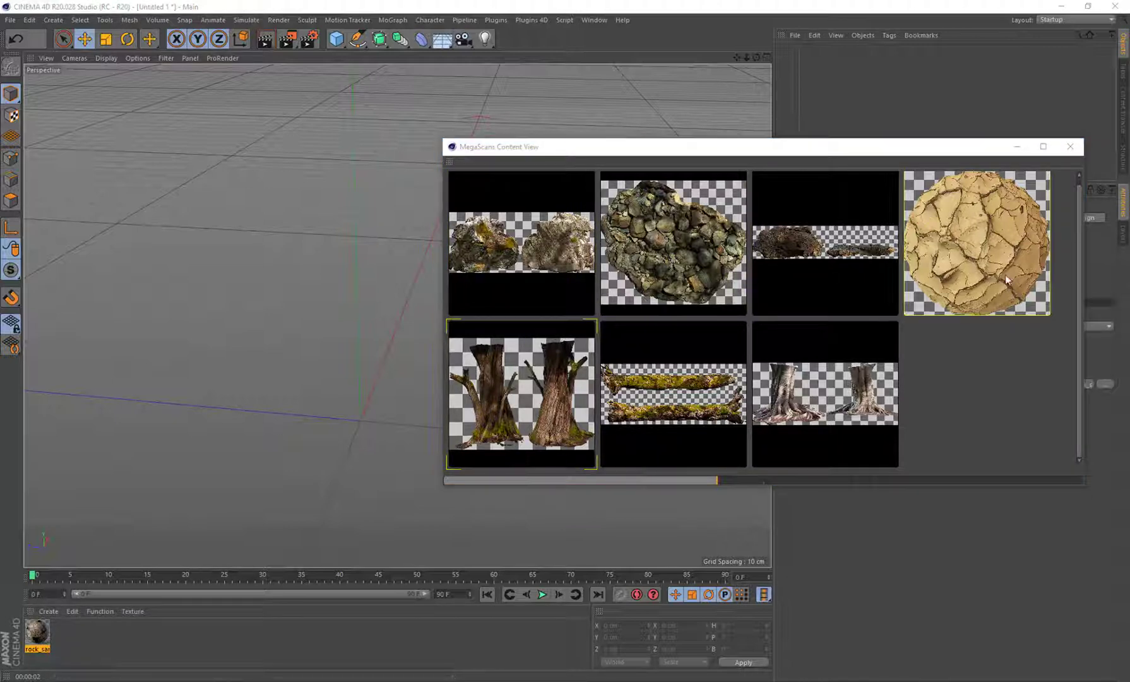
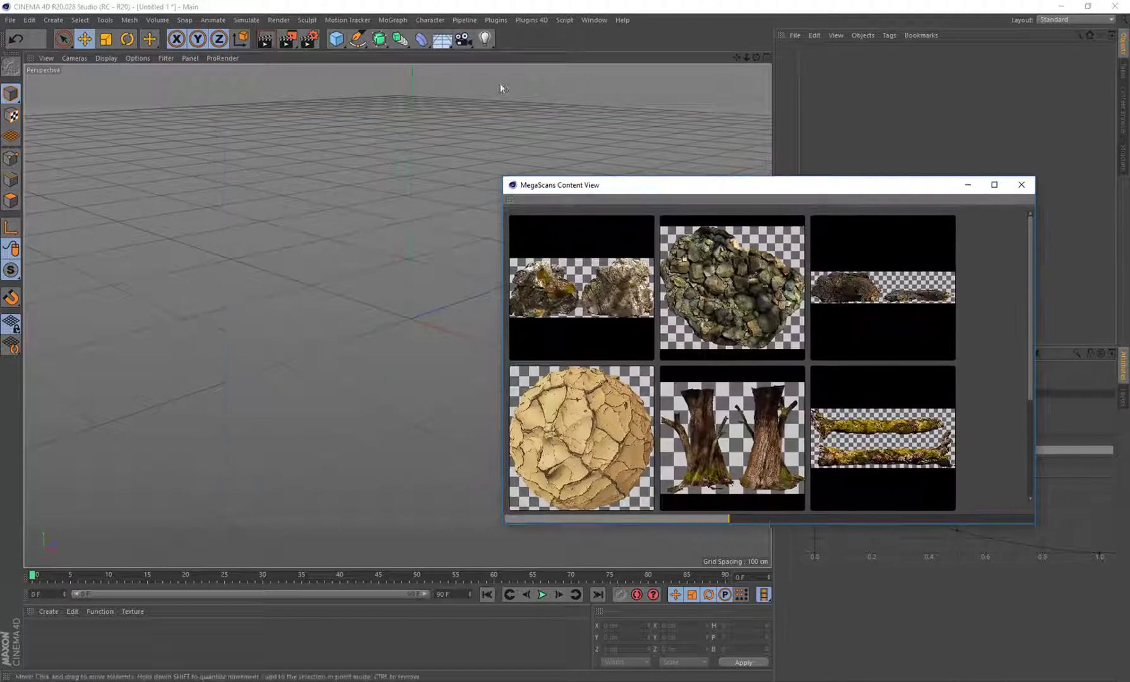
# Add a sphere to the empty scene and make it editable
pyautogui.click(338, 40)
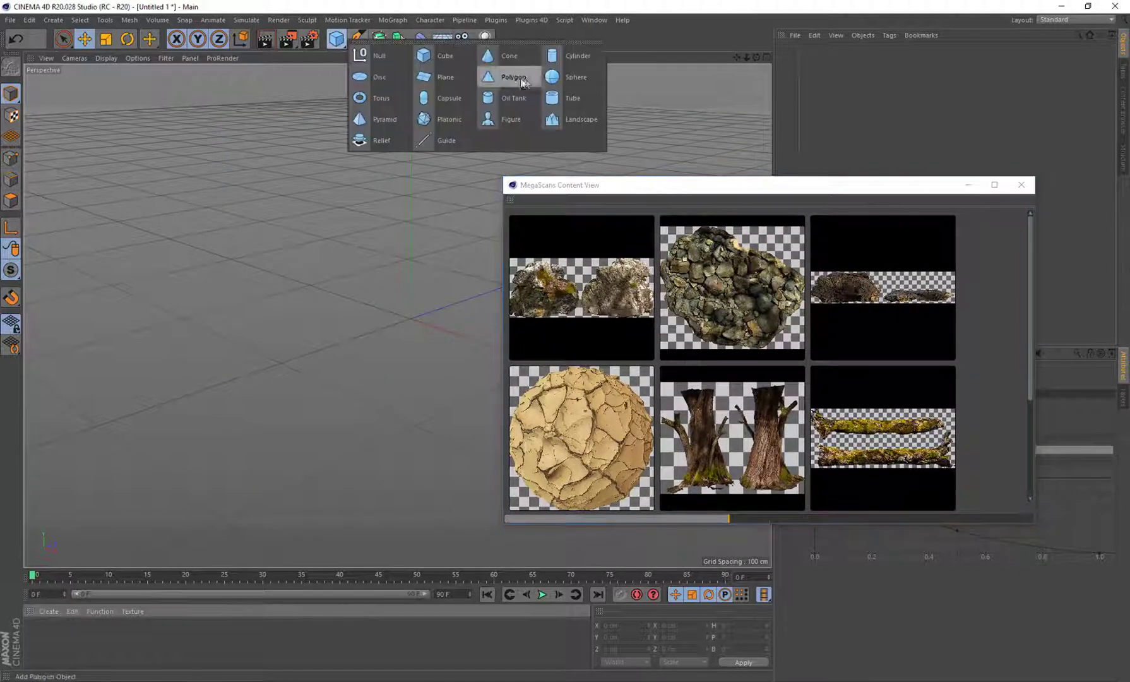
pyautogui.click(566, 79)
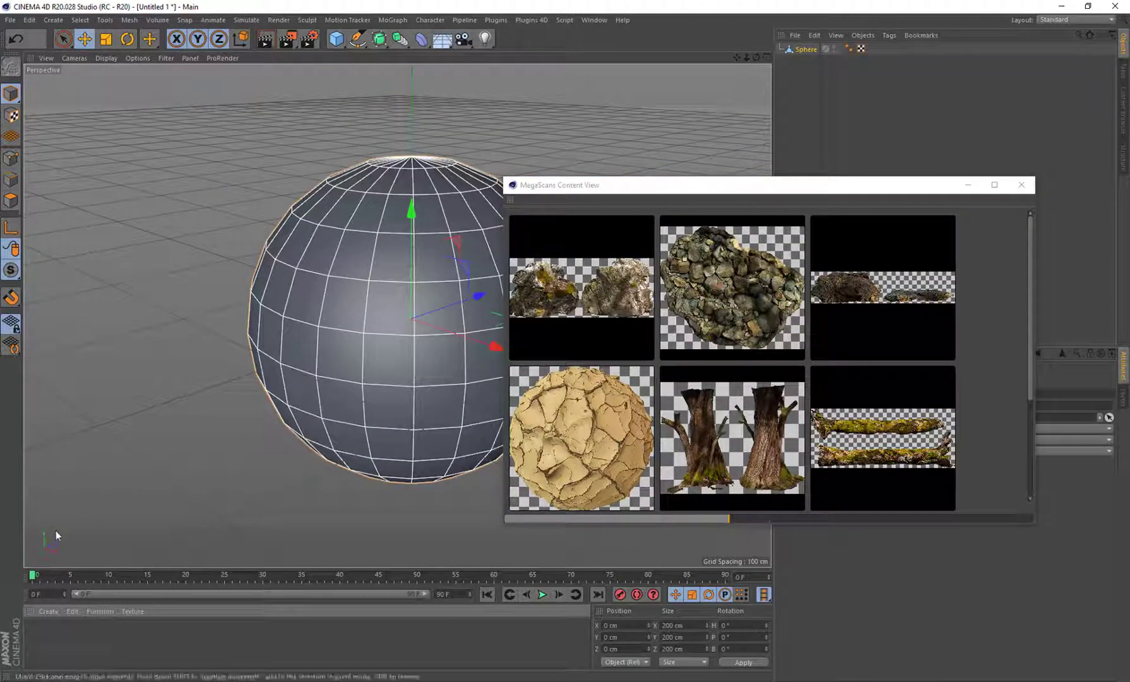
# Create a standard material for the sphere in the Plugins 4D Material View and close that view
pyautogui.click(531, 19)
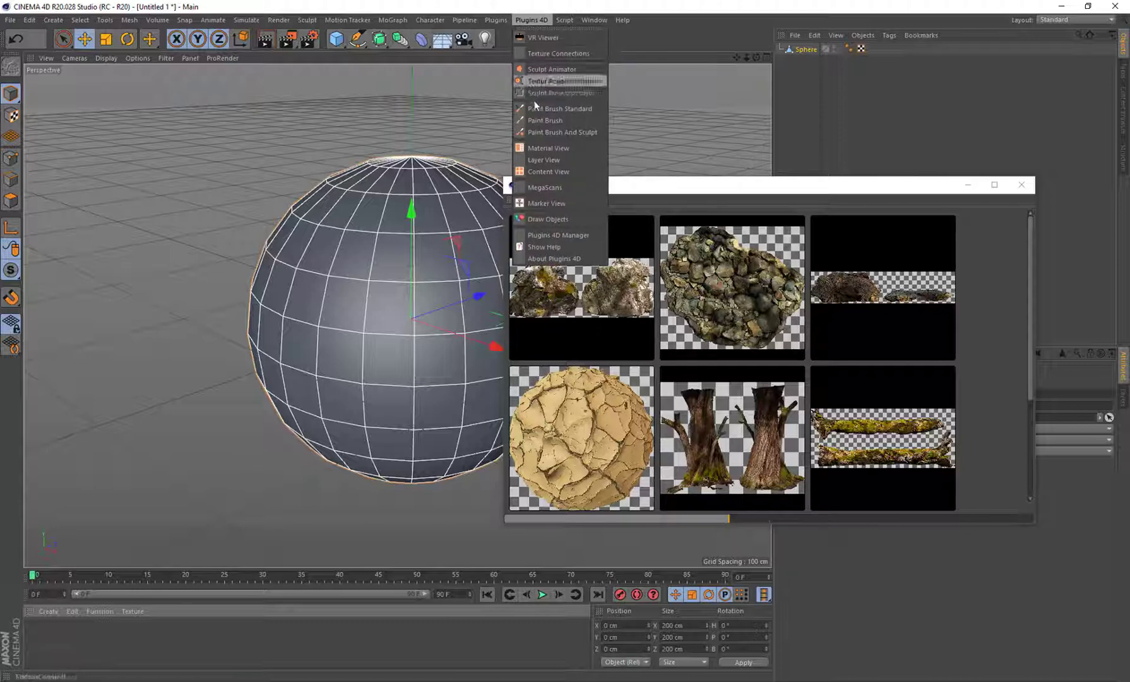
pyautogui.click(547, 148)
pyautogui.moveTo(603, 140); pyautogui.dragTo(202, 119)
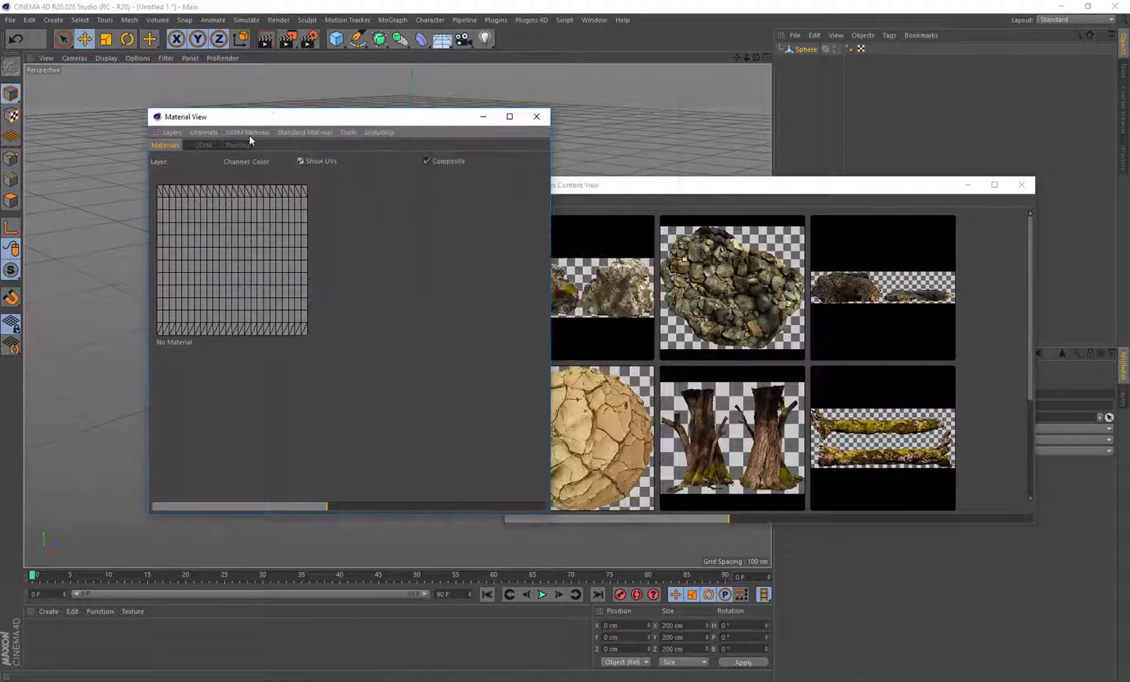
pyautogui.click(298, 133)
pyautogui.click(304, 144)
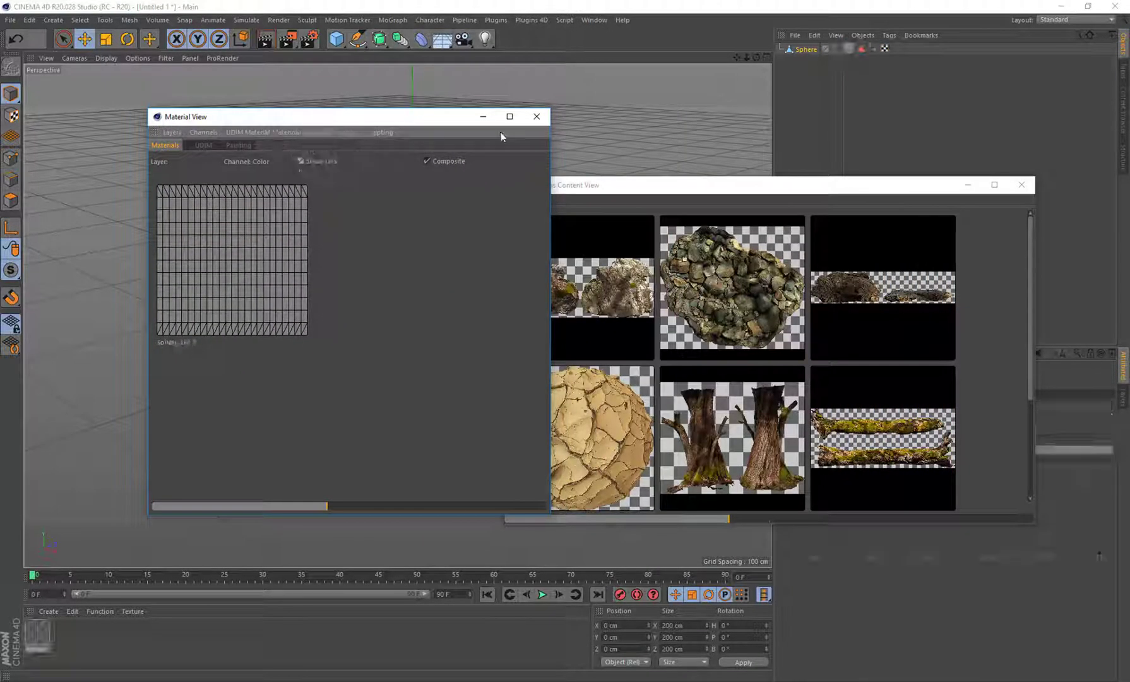
pyautogui.click(537, 116)
# Activate the Plugins 4D Paint Brush and move the MegaScans Content View clear of the brush settings
pyautogui.click(531, 19)
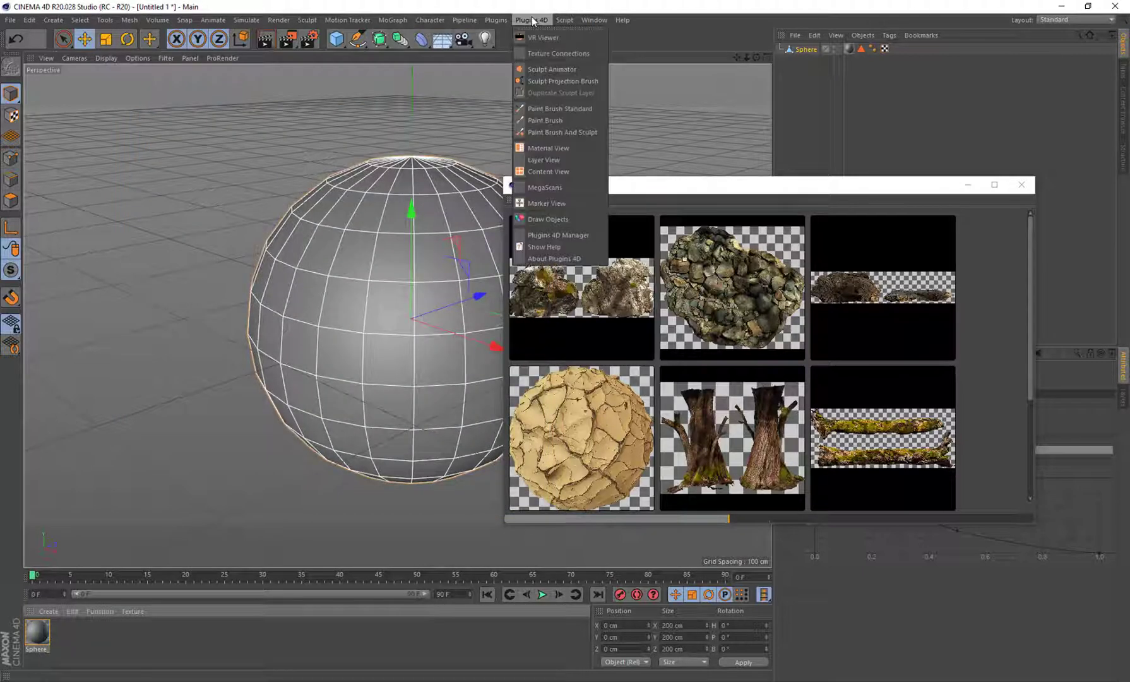
pyautogui.click(539, 122)
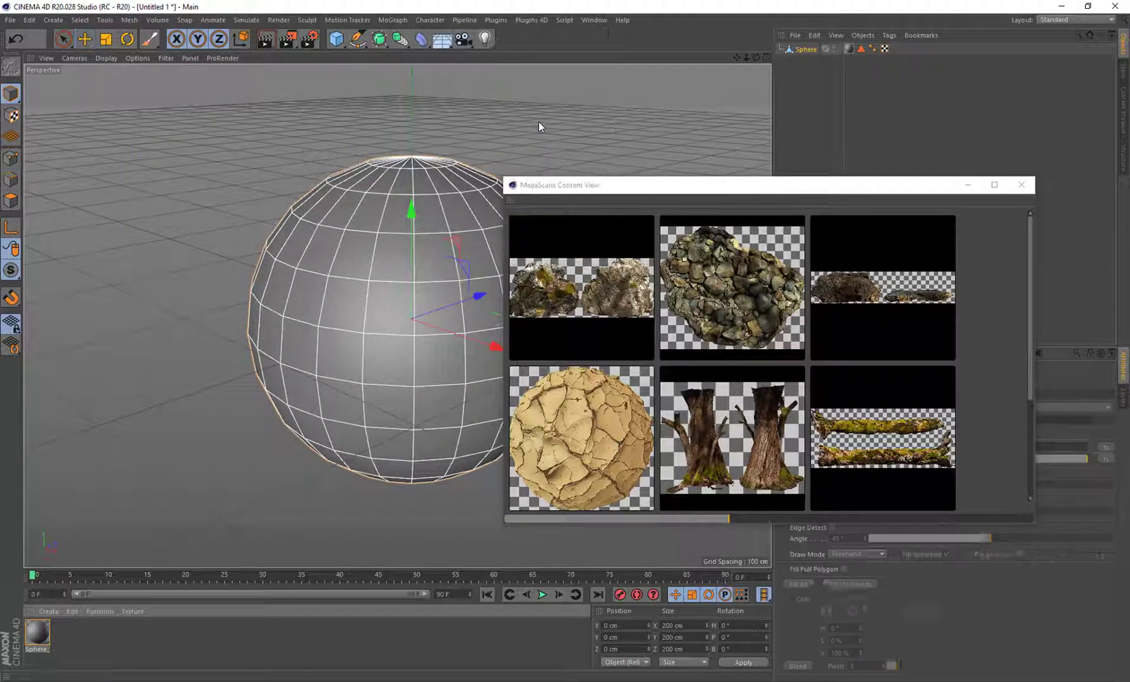
pyautogui.rightClick(594, 297)
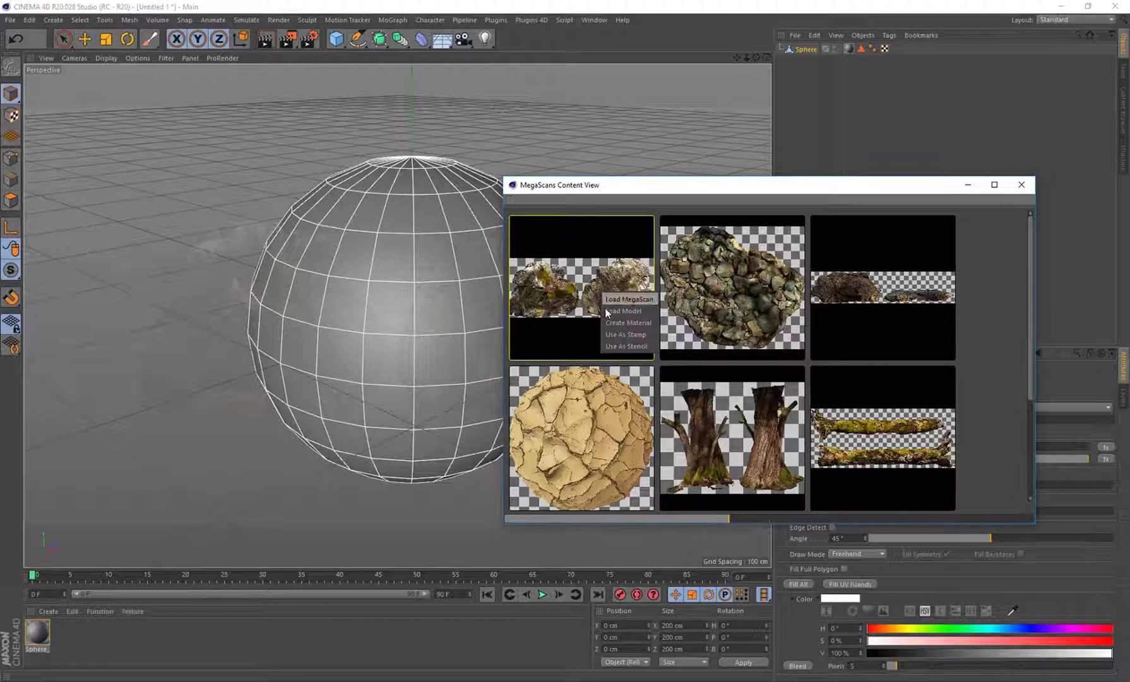
pyautogui.click(745, 194)
pyautogui.moveTo(694, 195); pyautogui.dragTo(258, 193)
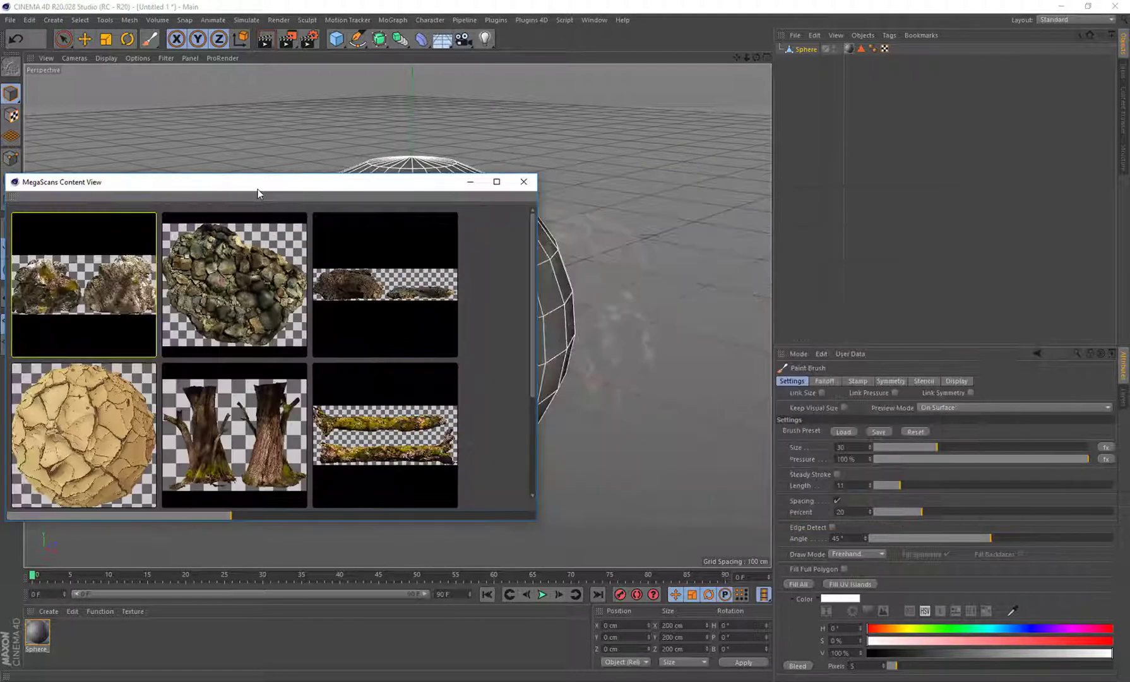
# Use the sandstone rock asset as the brush stencil and paint it across the middle of the sphere
pyautogui.click(925, 382)
pyautogui.click(916, 431)
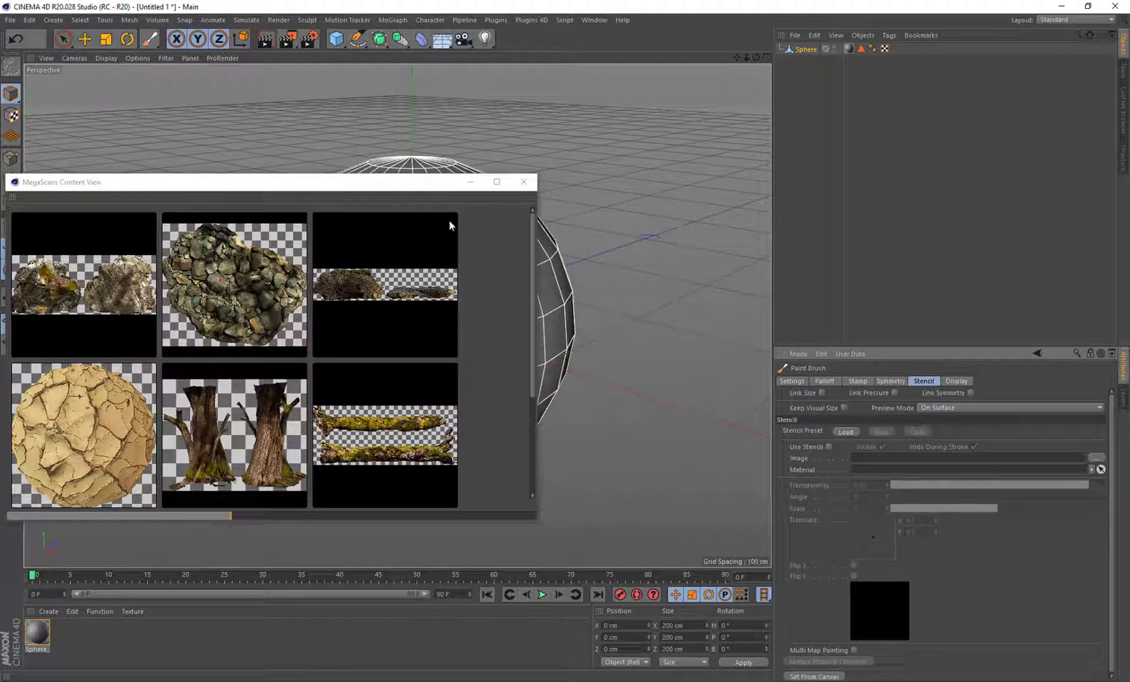
pyautogui.moveTo(386, 184); pyautogui.dragTo(694, 62)
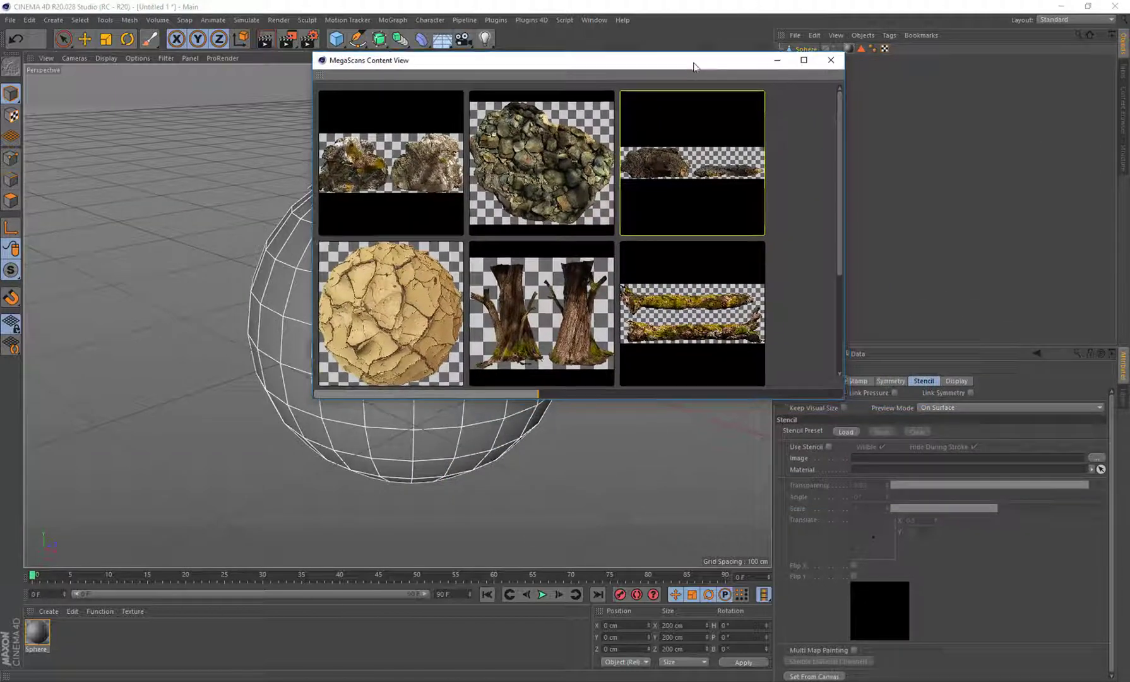
pyautogui.click(151, 42)
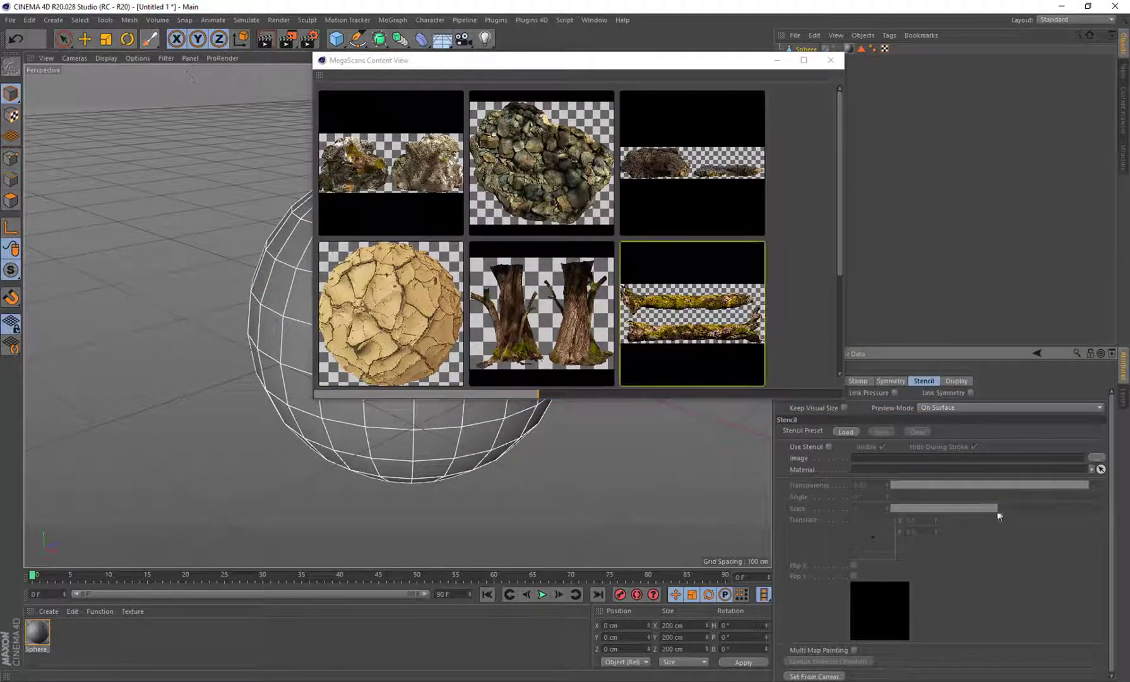
pyautogui.moveTo(709, 68); pyautogui.dragTo(590, 108)
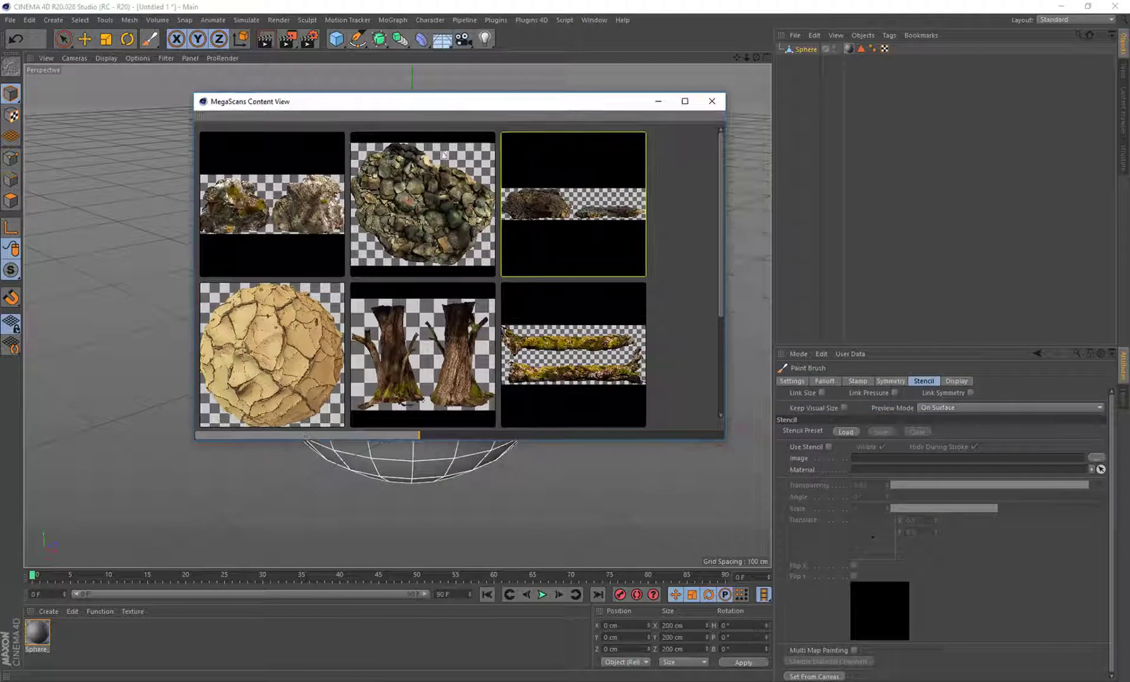
pyautogui.rightClick(296, 203)
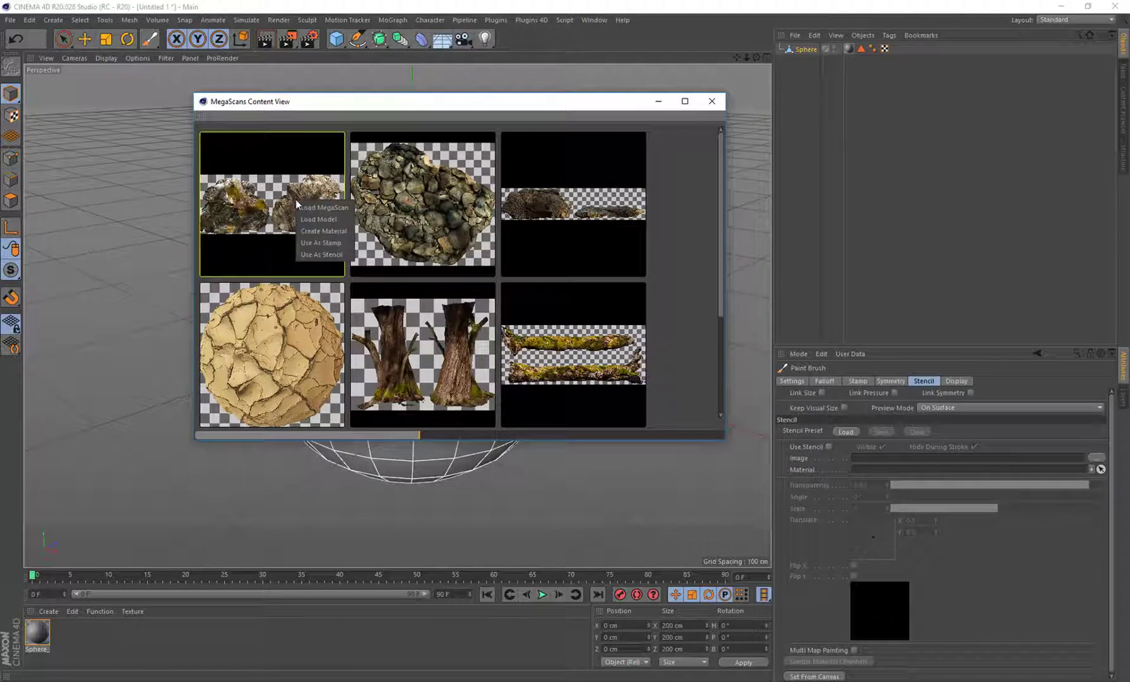
pyautogui.click(324, 254)
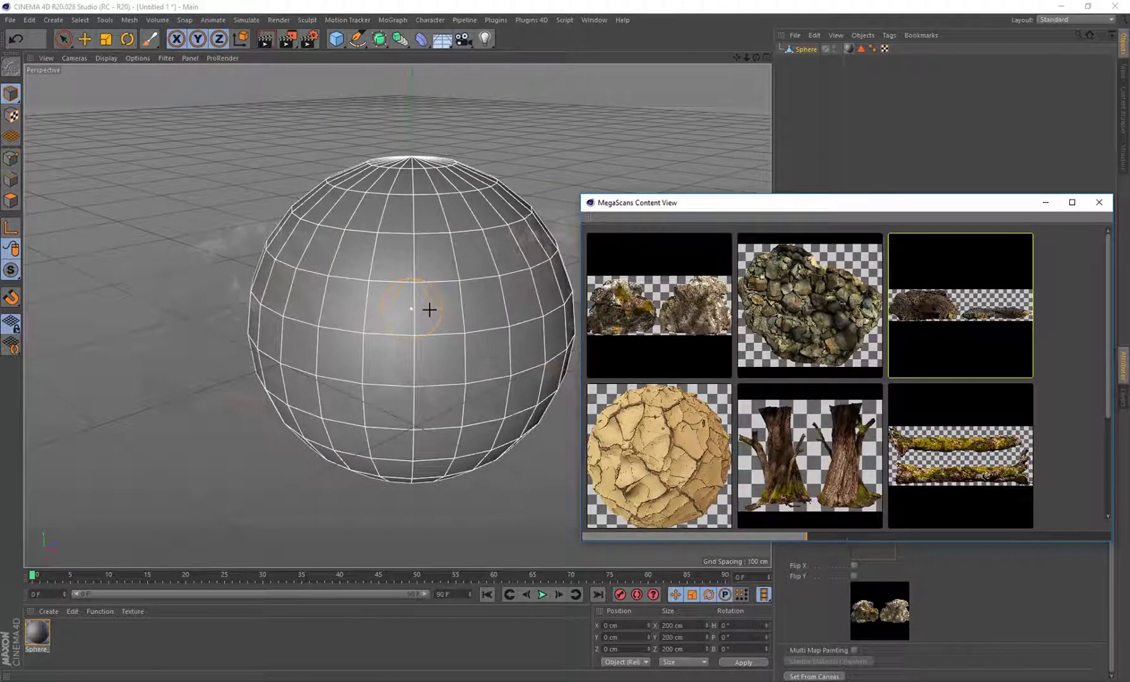
pyautogui.moveTo(429, 309)
pyautogui.mouseDown()
pyautogui.moveTo(455, 303)
pyautogui.moveTo(492, 265)
pyautogui.moveTo(366, 309)
pyautogui.moveTo(373, 273)
pyautogui.moveTo(492, 335)
pyautogui.moveTo(398, 398)
pyautogui.moveTo(517, 277)
pyautogui.moveTo(474, 269)
pyautogui.mouseUp()
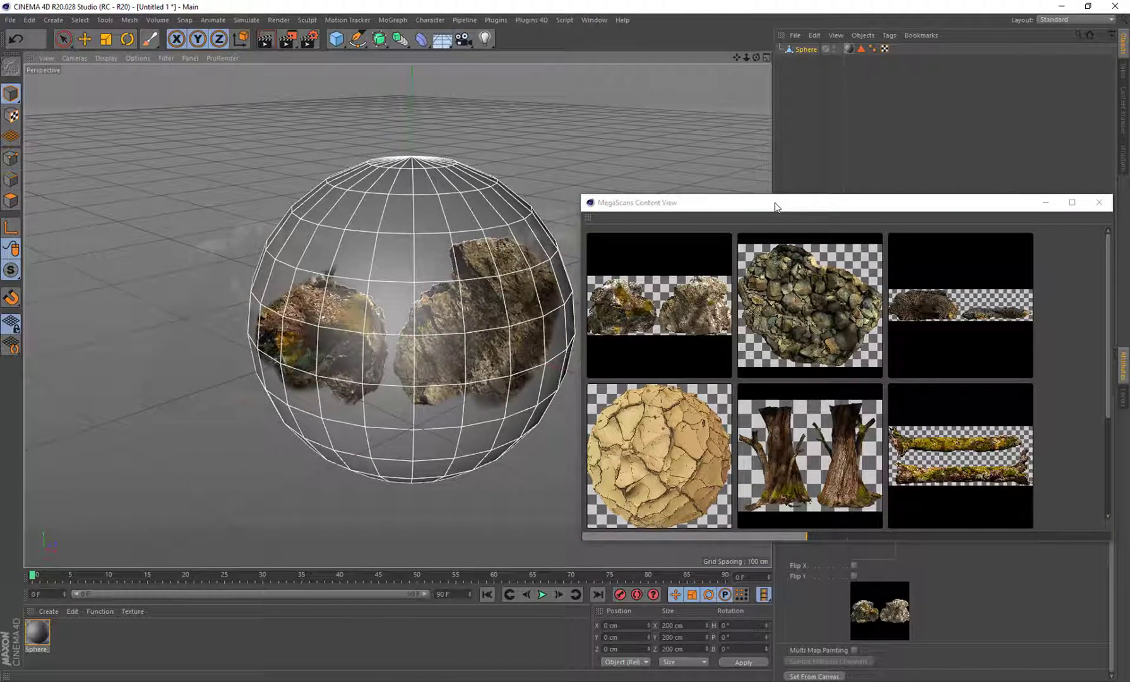
# Set the volcanic rock asset as the brush stamp, show the Stamp settings and uncover the sphere
pyautogui.moveTo(774, 202); pyautogui.dragTo(338, 154)
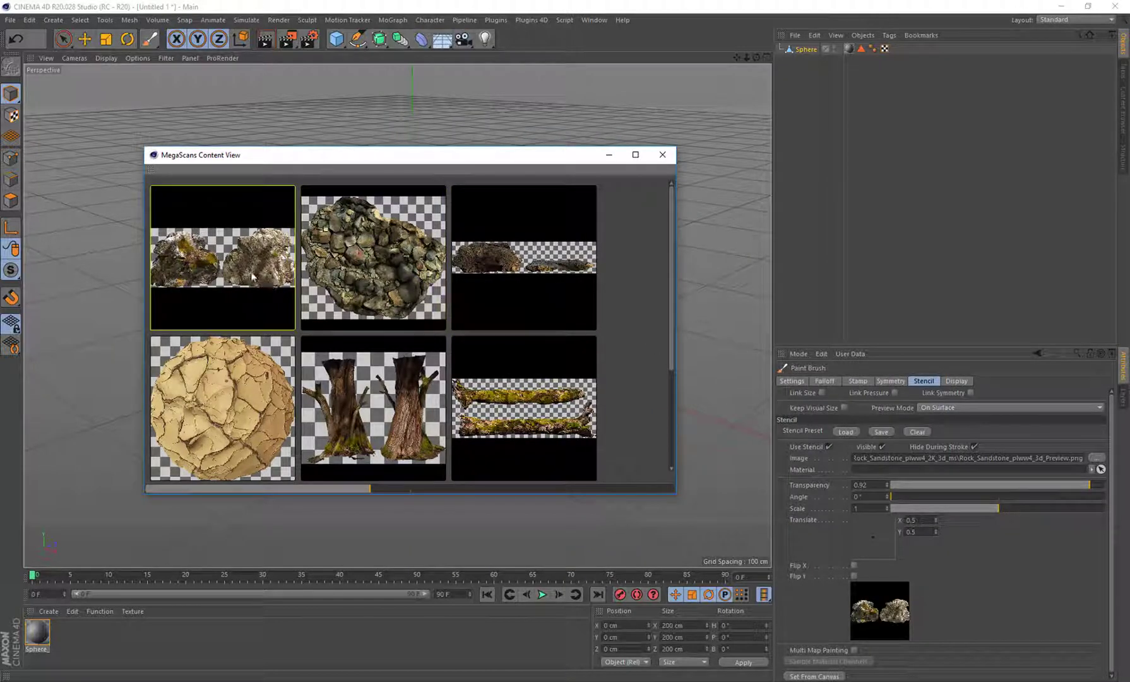
pyautogui.rightClick(378, 263)
pyautogui.click(392, 301)
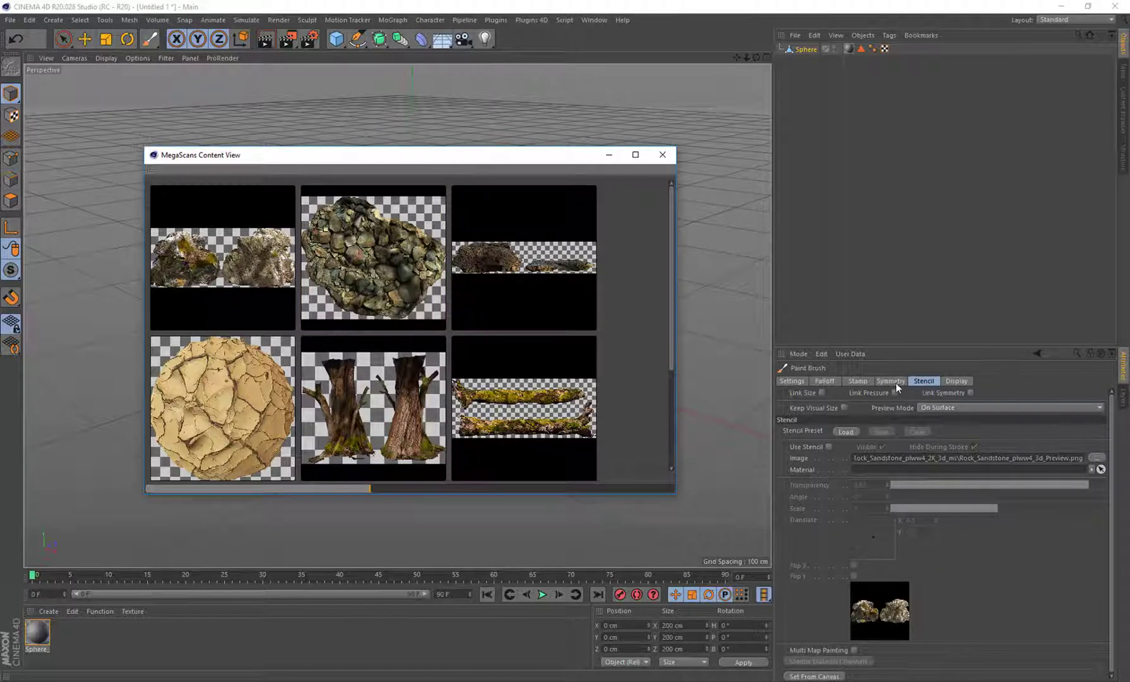
pyautogui.click(858, 381)
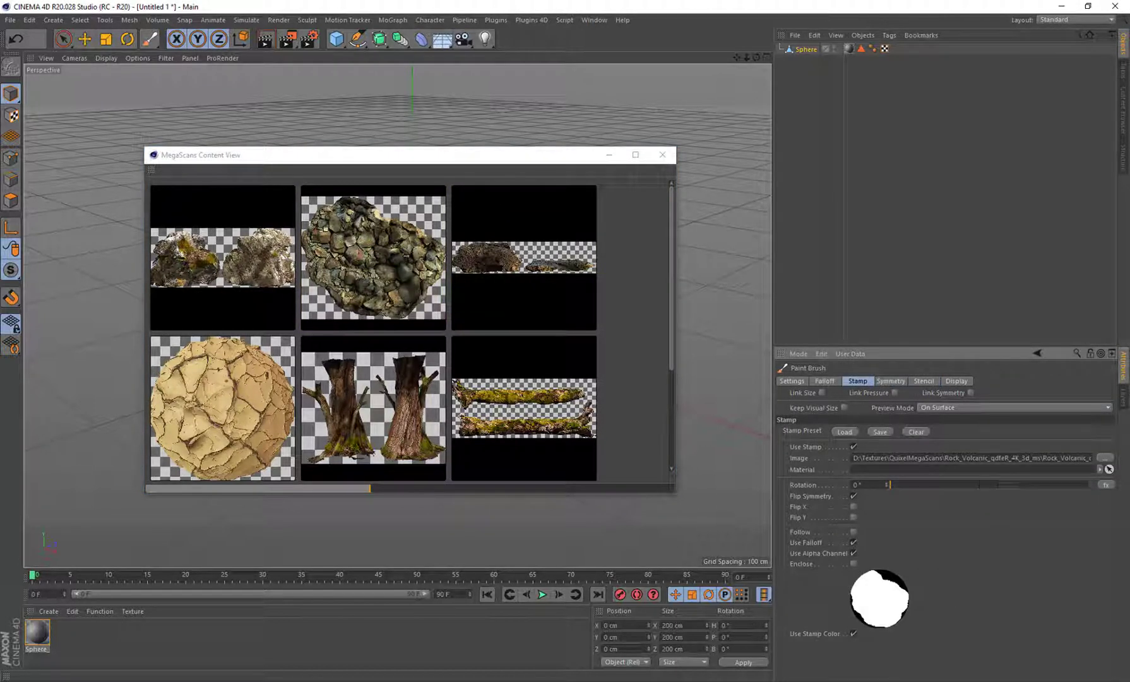
pyautogui.moveTo(462, 162); pyautogui.dragTo(831, 201)
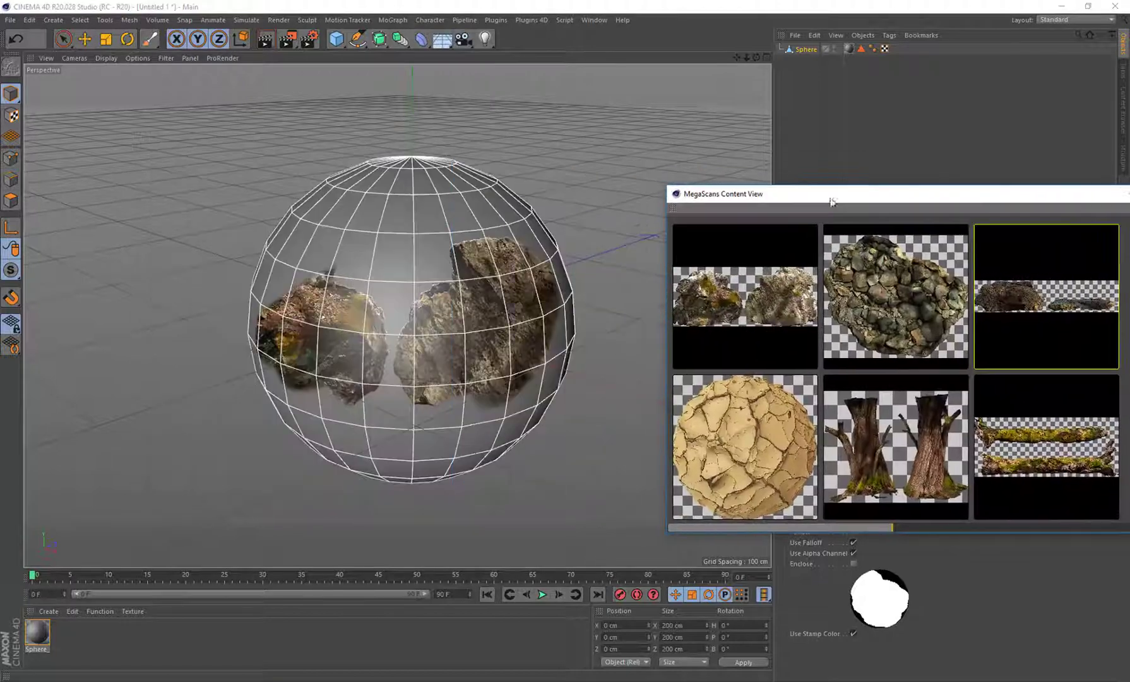
# Stamp the volcanic rock five times onto an unpainted side of the sphere
pyautogui.keyDown('alt'); pyautogui.moveTo(264, 251); pyautogui.dragTo(538, 275); pyautogui.keyUp('alt')
pyautogui.keyDown('alt'); pyautogui.moveTo(389, 240); pyautogui.dragTo(280, 263); pyautogui.keyUp('alt')
pyautogui.scroll(-2, 235, 303)
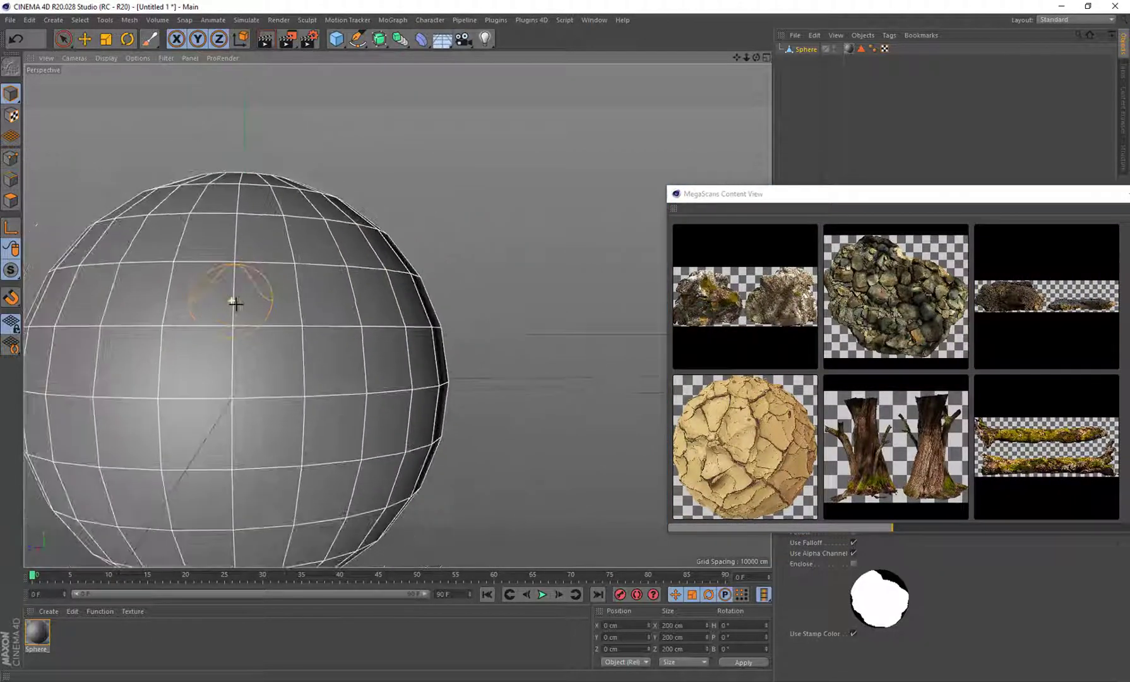
pyautogui.moveTo(222, 339); pyautogui.dragTo(268, 344, button='middle')
pyautogui.click(267, 344)
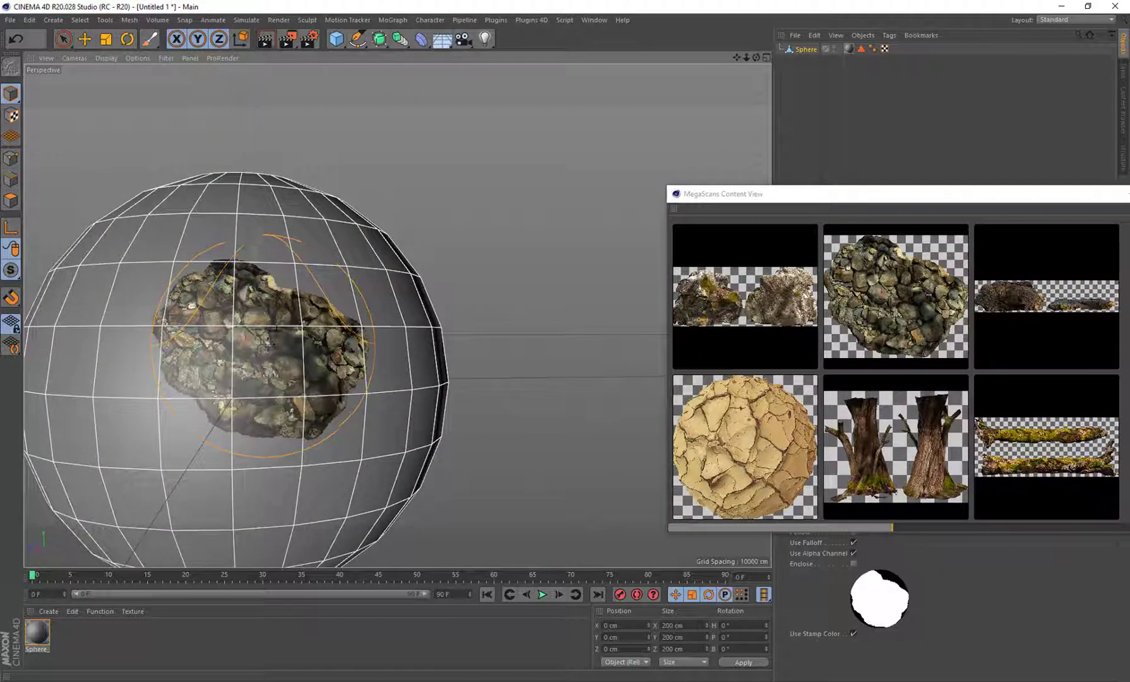
pyautogui.moveTo(736, 59); pyautogui.dragTo(961, 41)
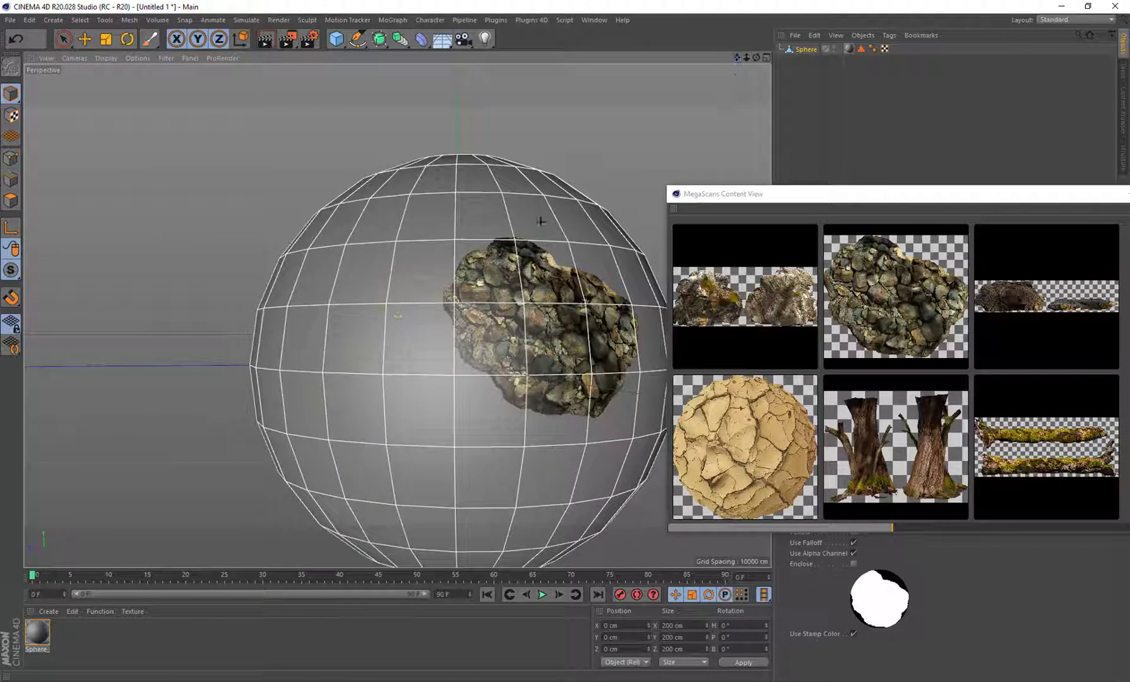
pyautogui.click(395, 427)
pyautogui.click(362, 287)
pyautogui.click(553, 448)
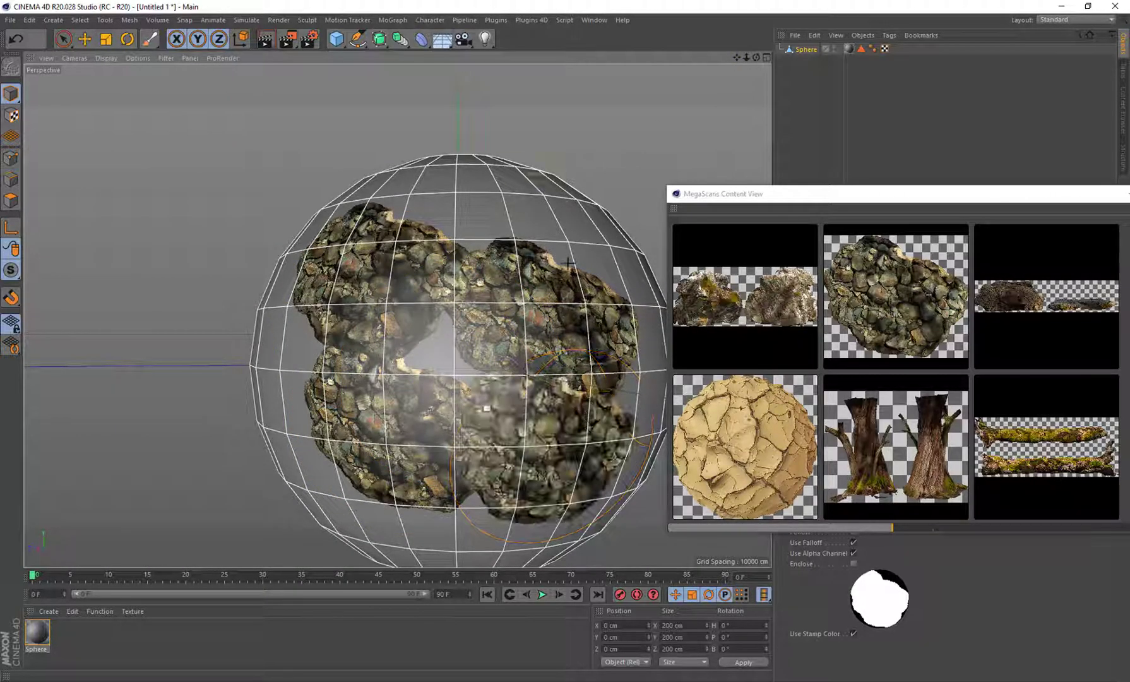
pyautogui.click(568, 262)
# Switch the stamp to the cracked sand asset and place it twice over the volcanic rock on the sphere
pyautogui.click(765, 464)
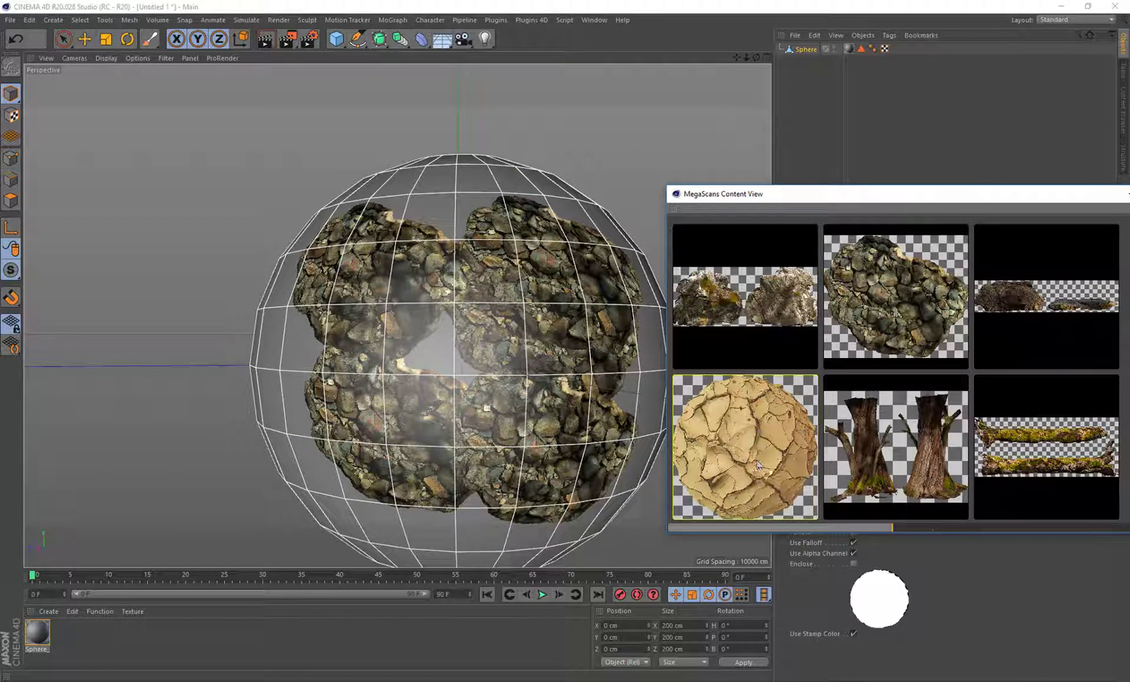
pyautogui.click(361, 397)
pyautogui.click(505, 301)
# Use the tree stump asset as the stamp and place it three times on the painted area of the sphere
pyautogui.rightClick(901, 454)
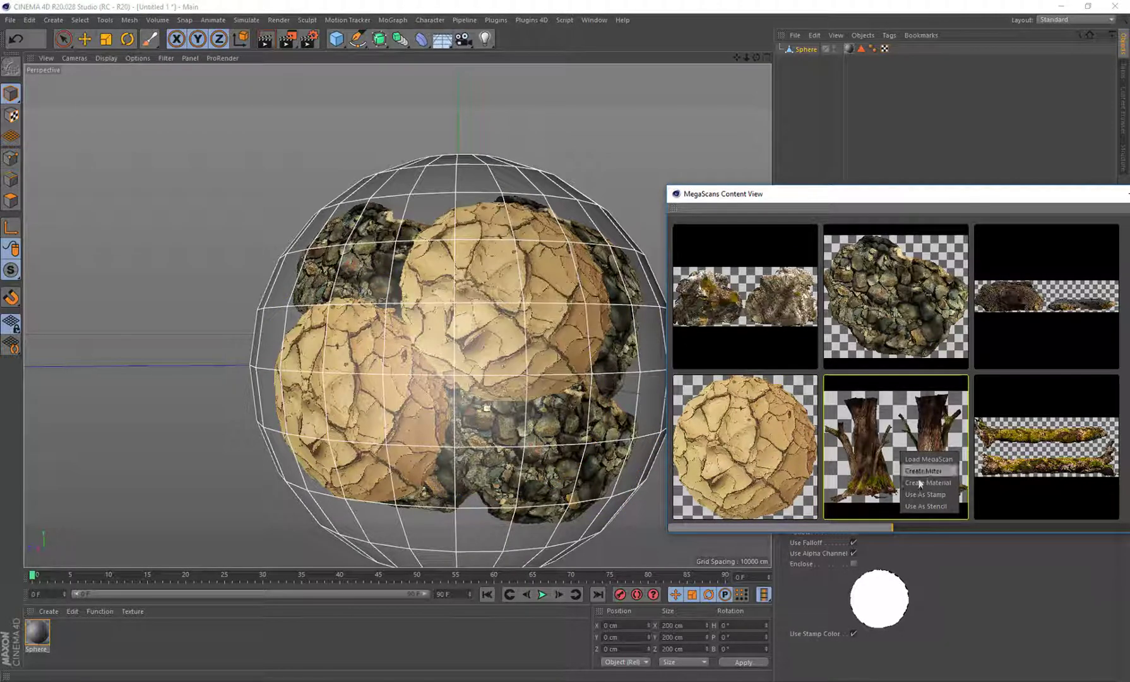
pyautogui.click(927, 493)
pyautogui.click(404, 269)
pyautogui.click(519, 404)
pyautogui.click(348, 449)
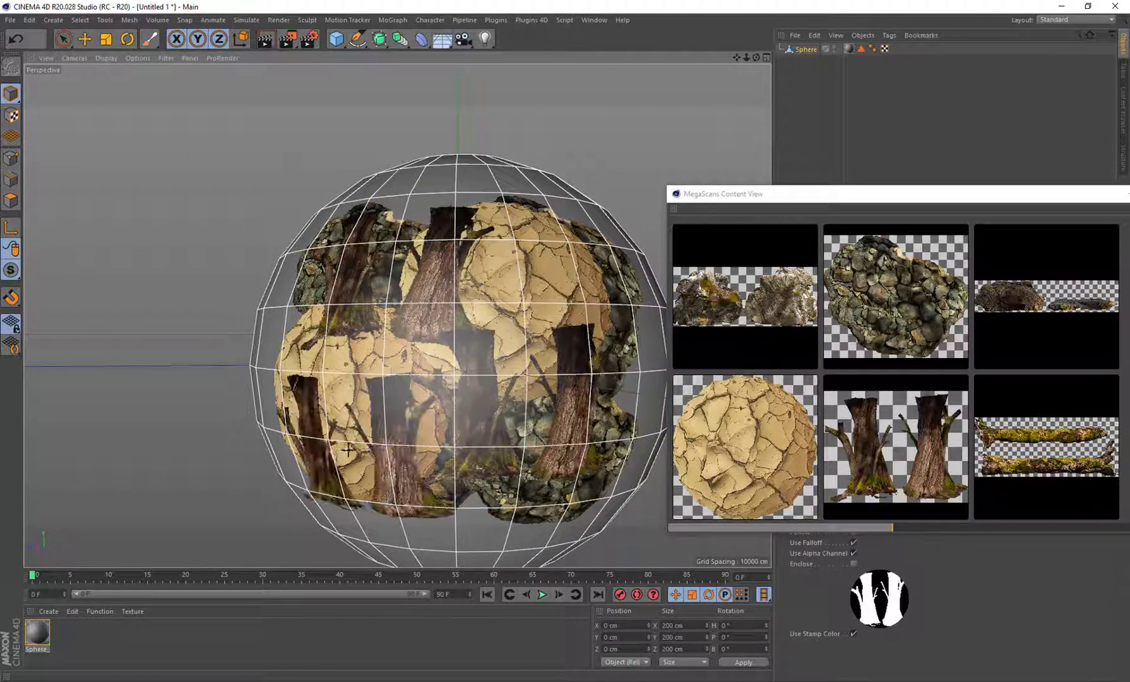
# Set the volcanic rock as the stamp again and place it three times over the tree stumps and cracked sand
pyautogui.rightClick(895, 322)
pyautogui.click(923, 353)
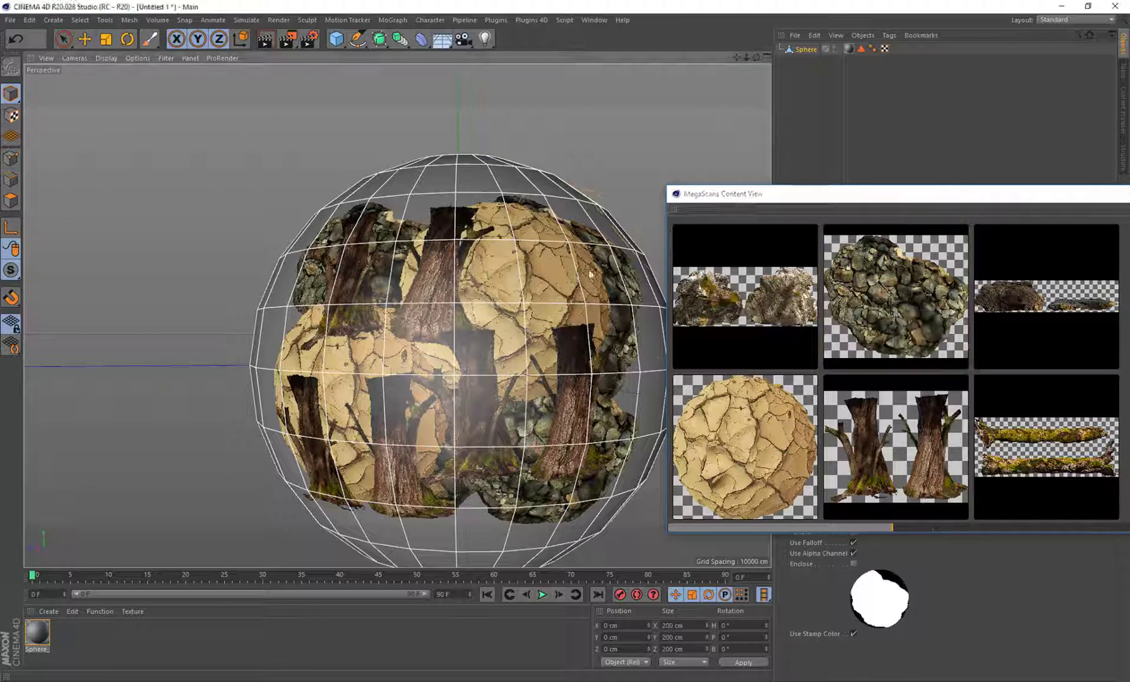
pyautogui.click(590, 274)
pyautogui.click(436, 288)
pyautogui.click(459, 437)
# Use the mossy log asset as the brush stencil and paint its two logs across the sphere's upper and lower parts
pyautogui.click(1053, 455)
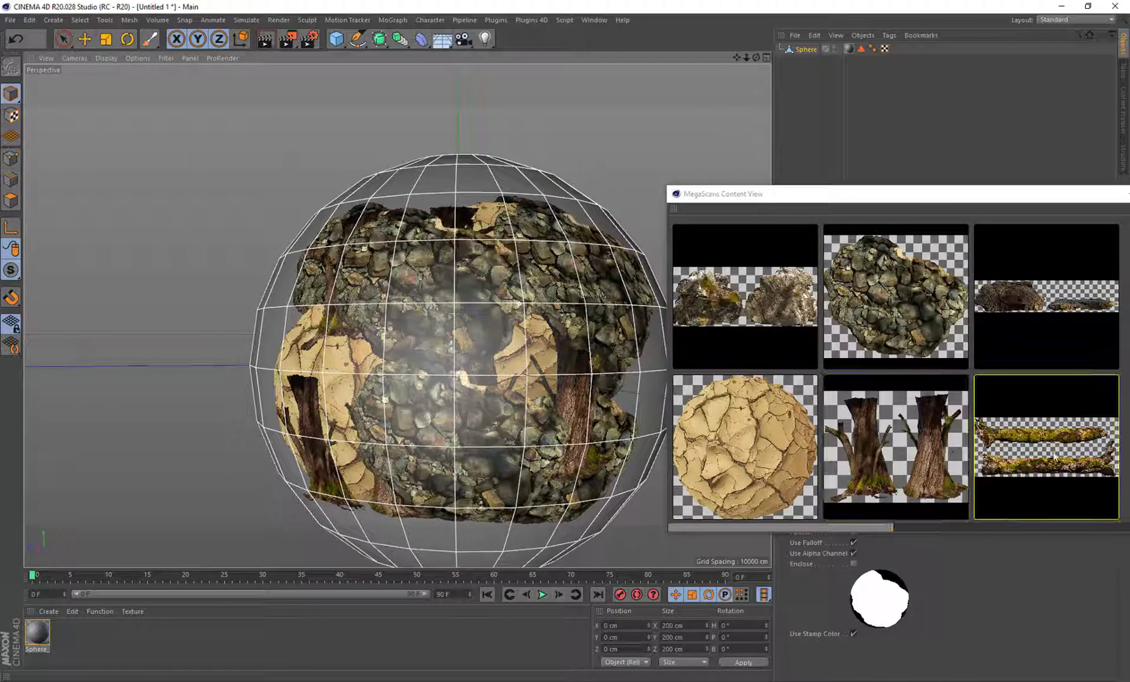
pyautogui.rightClick(1058, 454)
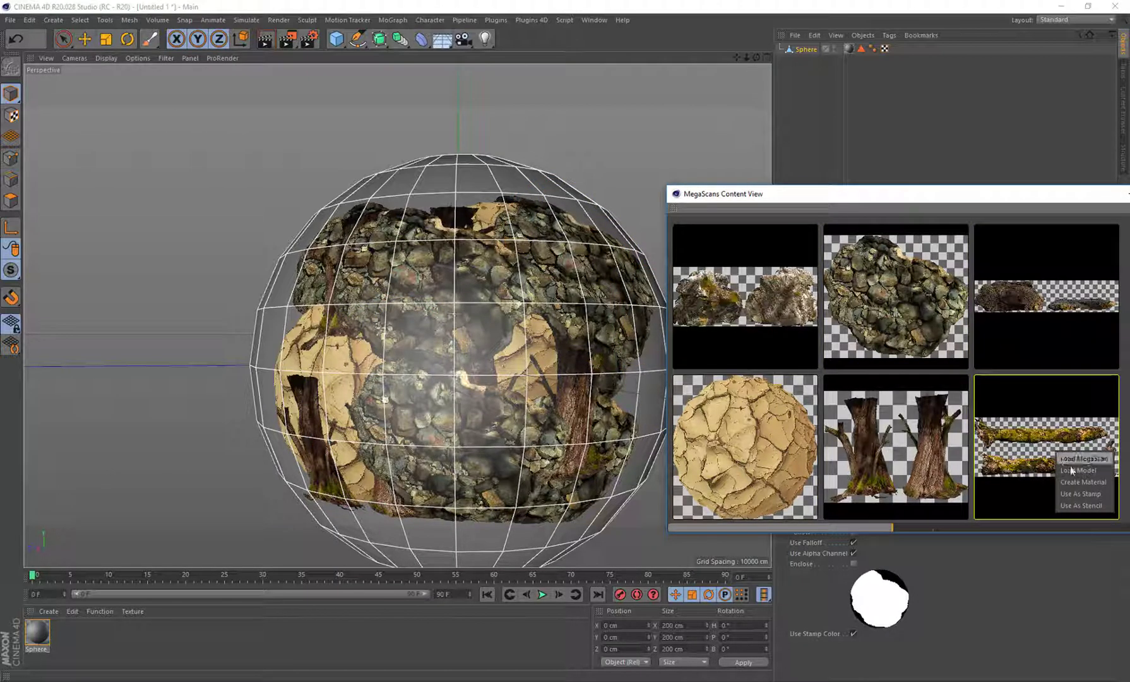
pyautogui.click(1085, 506)
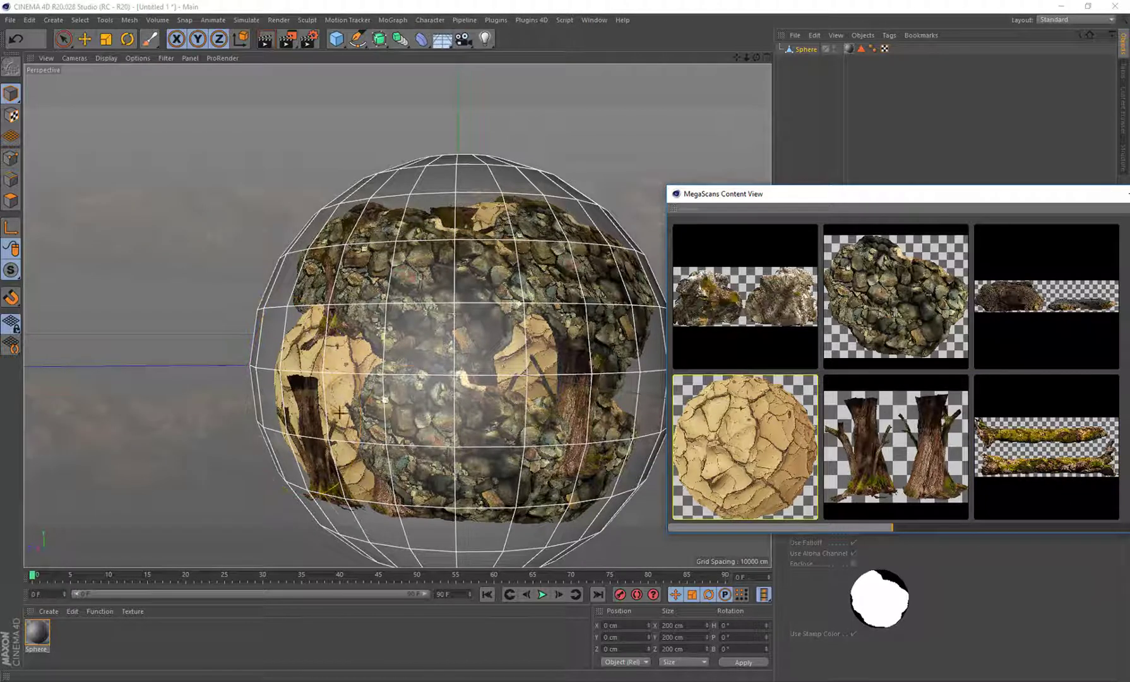
pyautogui.moveTo(373, 411)
pyautogui.mouseDown()
pyautogui.moveTo(485, 542)
pyautogui.moveTo(414, 530)
pyautogui.moveTo(510, 527)
pyautogui.moveTo(545, 508)
pyautogui.mouseUp()
pyautogui.moveTo(624, 480)
pyautogui.mouseDown()
pyautogui.moveTo(593, 303)
pyautogui.moveTo(594, 392)
pyautogui.moveTo(600, 315)
pyautogui.moveTo(555, 379)
pyautogui.mouseUp()
pyautogui.moveTo(441, 202)
pyautogui.mouseDown()
pyautogui.moveTo(568, 220)
pyautogui.moveTo(610, 175)
pyautogui.mouseUp()
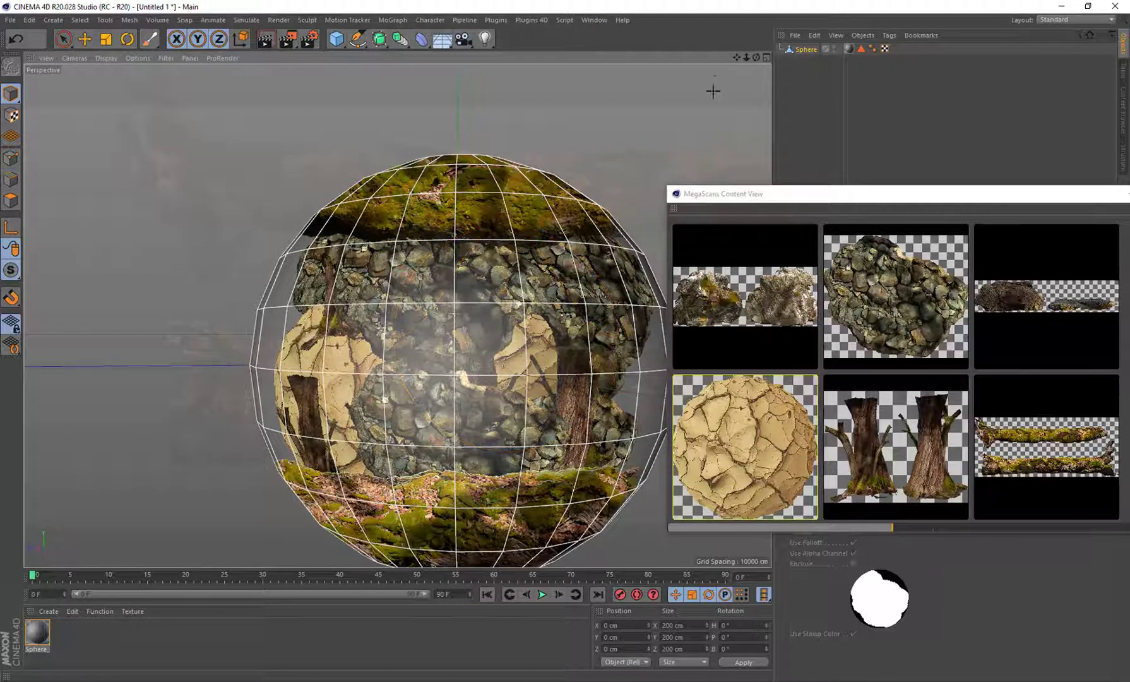
pyautogui.moveTo(736, 58); pyautogui.dragTo(663, 131)
pyautogui.scroll(-3, 493, 271)
pyautogui.keyDown('alt'); pyautogui.moveTo(492, 277); pyautogui.dragTo(490, 251); pyautogui.keyUp('alt')
pyautogui.click(847, 228)
pyautogui.moveTo(853, 193); pyautogui.dragTo(340, 141)
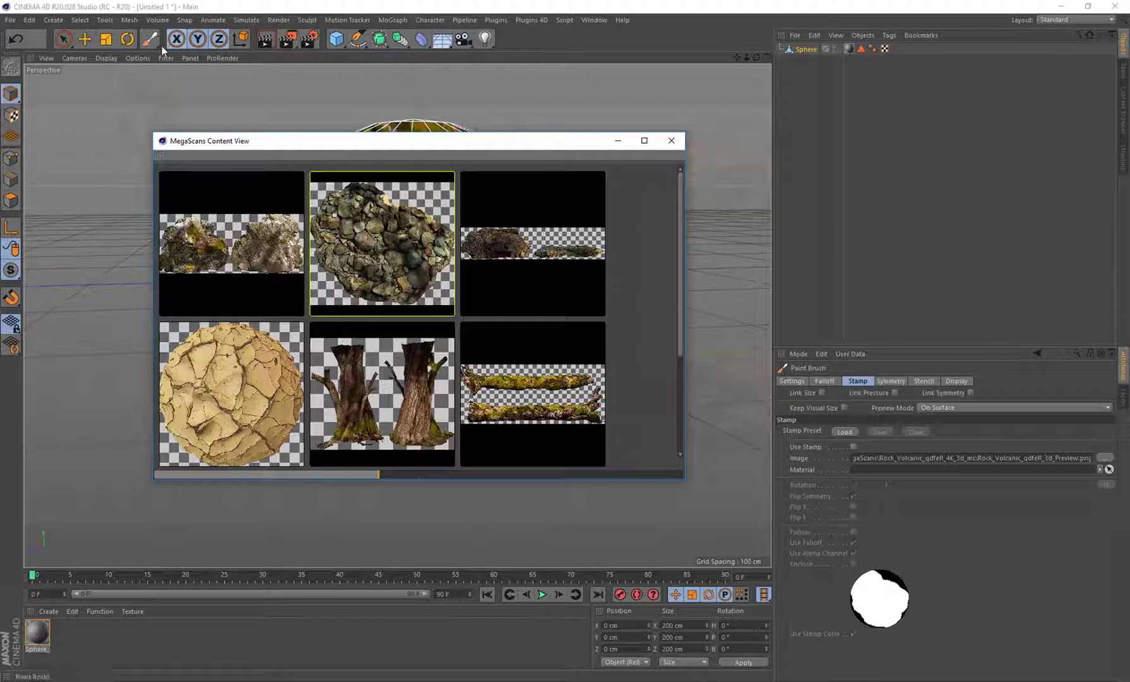
pyautogui.click(601, 184)
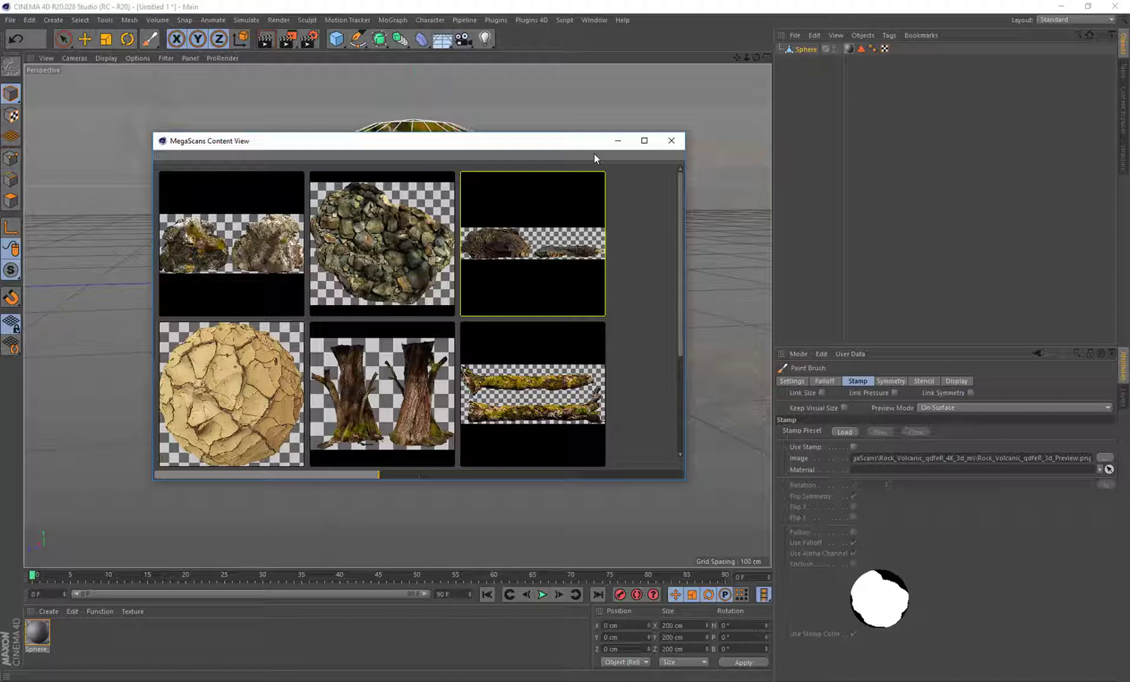
pyautogui.moveTo(533, 136)
pyautogui.mouseDown()
pyautogui.moveTo(582, 118)
pyautogui.moveTo(554, 142)
pyautogui.mouseUp()
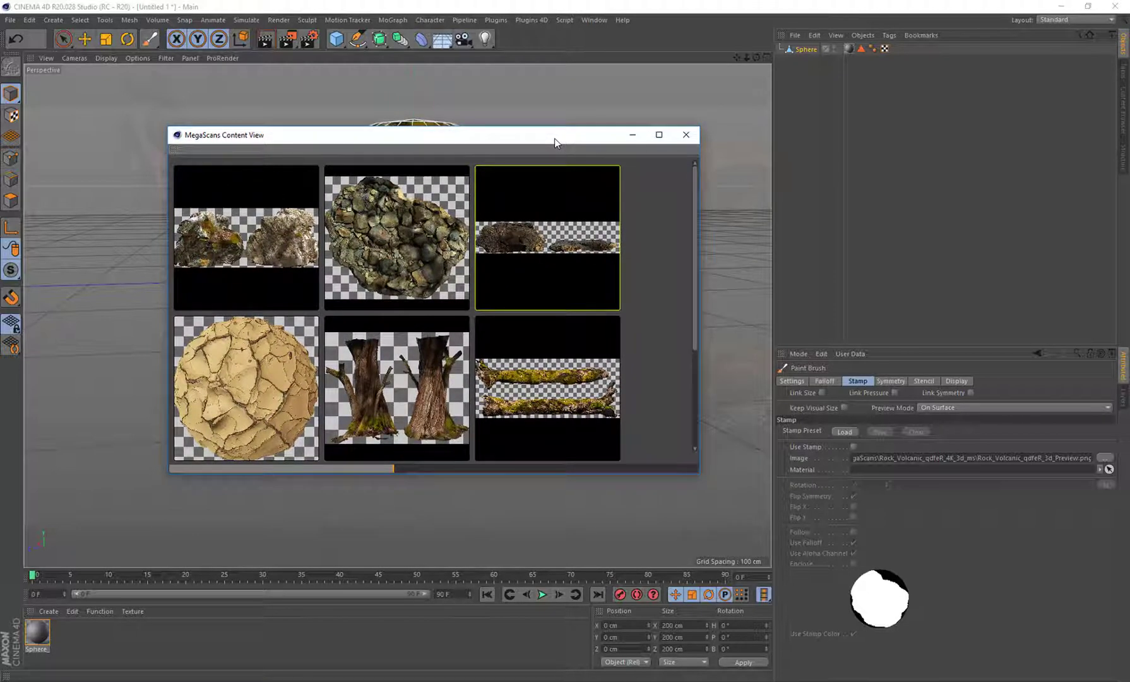
pyautogui.moveTo(554, 139); pyautogui.dragTo(604, 147)
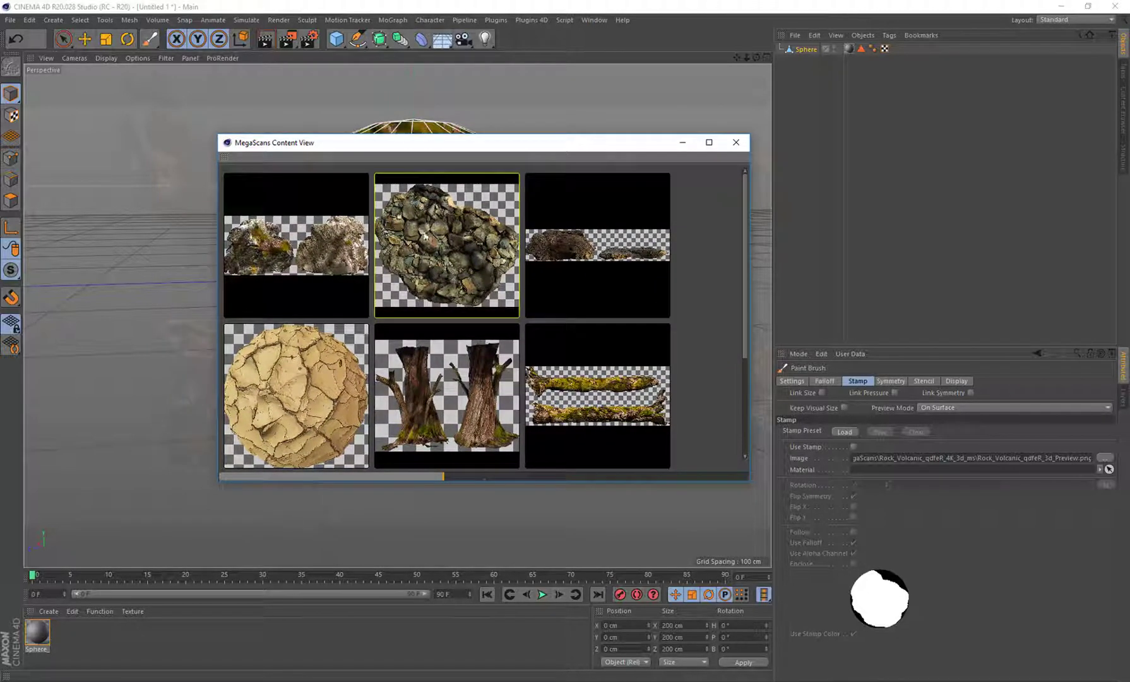
pyautogui.rightClick(424, 233)
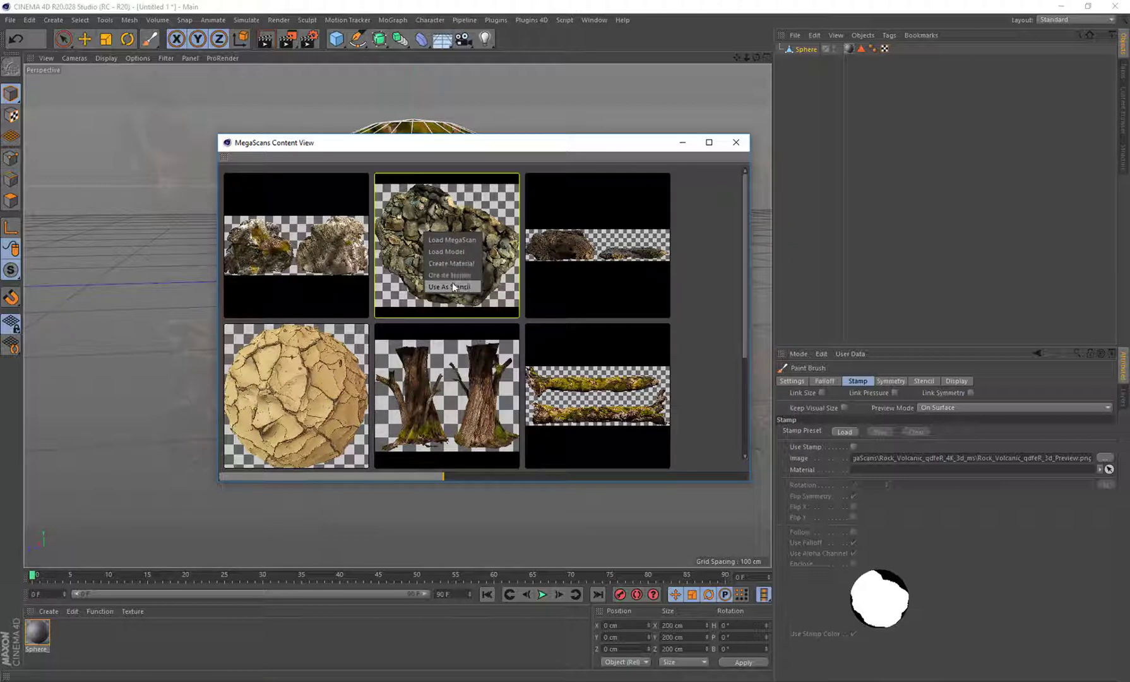
pyautogui.click(603, 144)
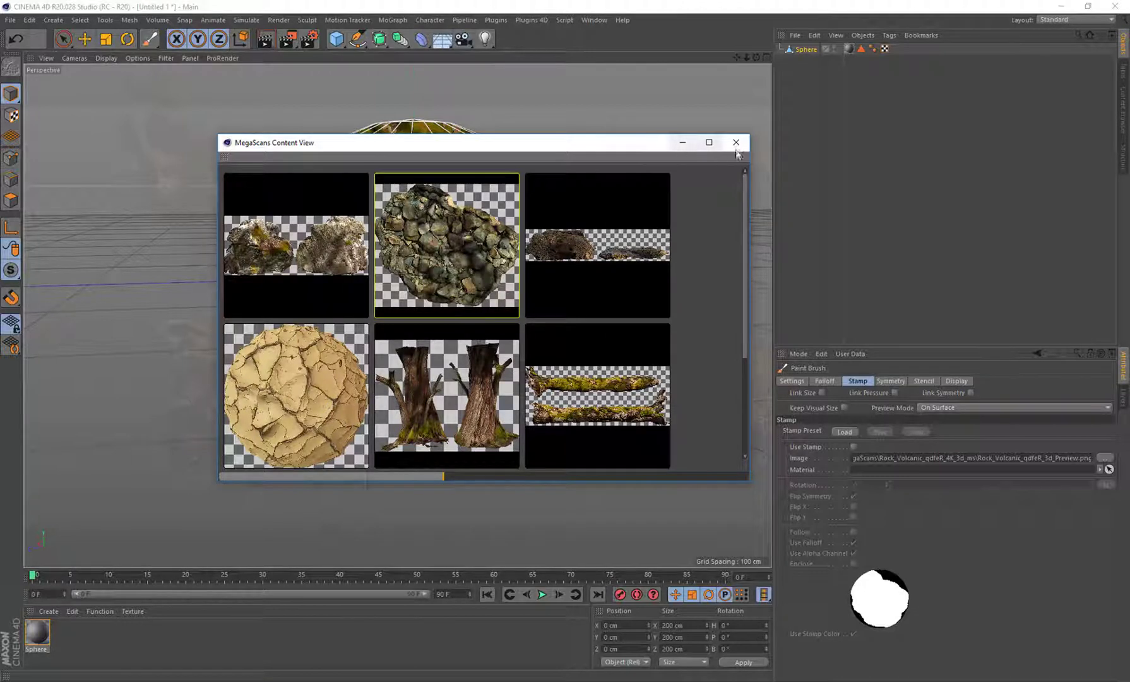